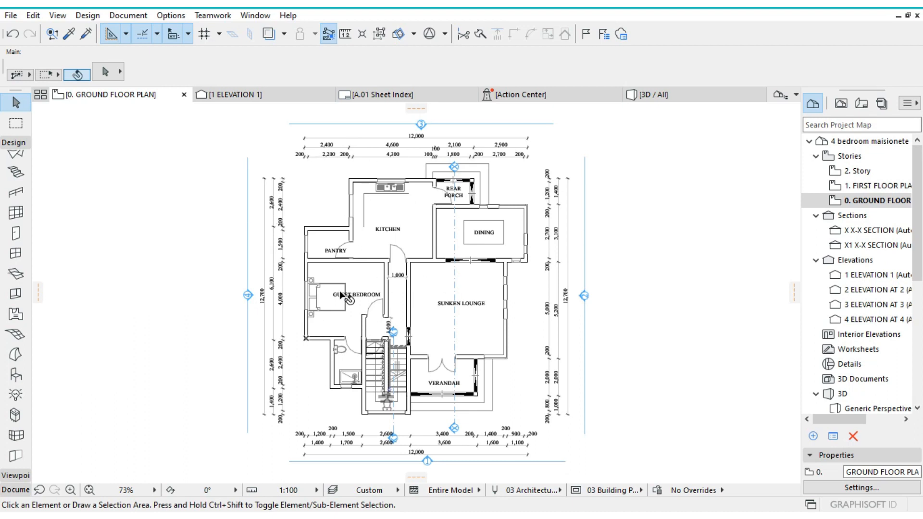
Step: Examine the ground floor plan as a whole and up close around the guest bedroom, kitchen and lounge
click(91, 486)
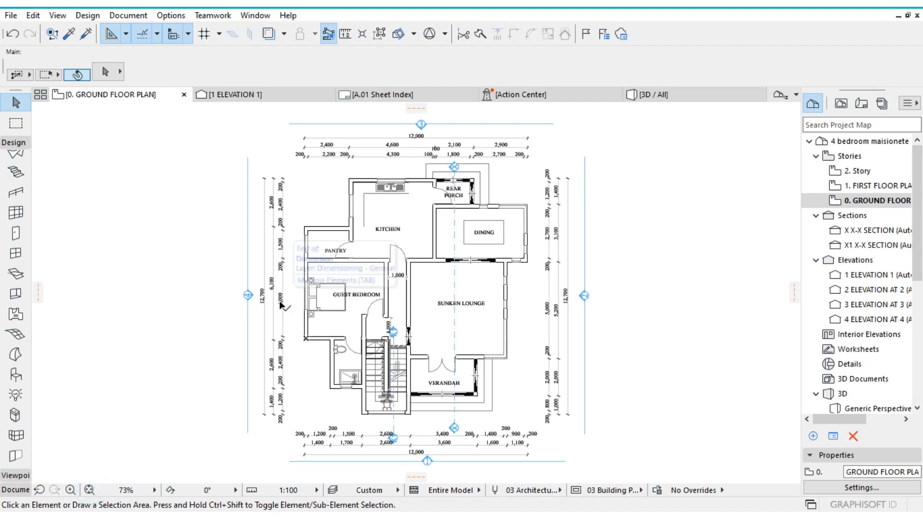
scroll(281, 306, up, 5)
scroll(283, 307, down, 5)
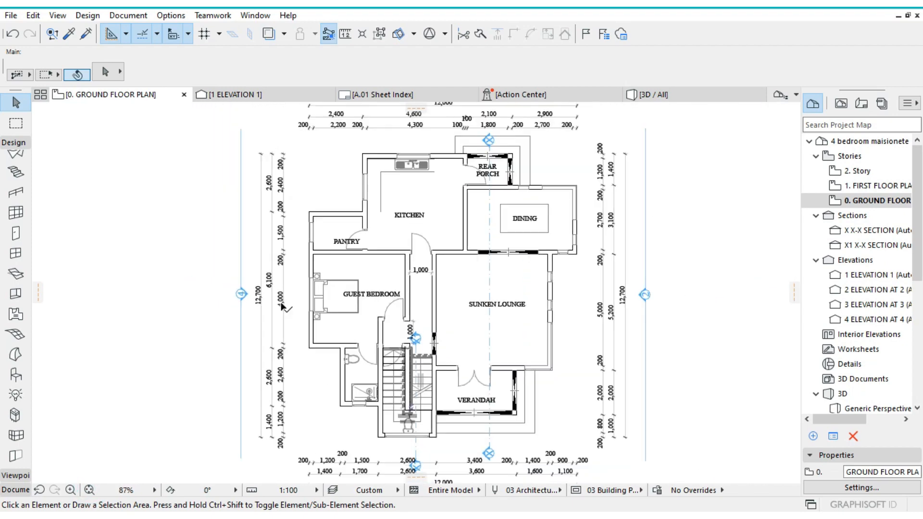
scroll(284, 310, up, 6)
scroll(286, 315, down, 3)
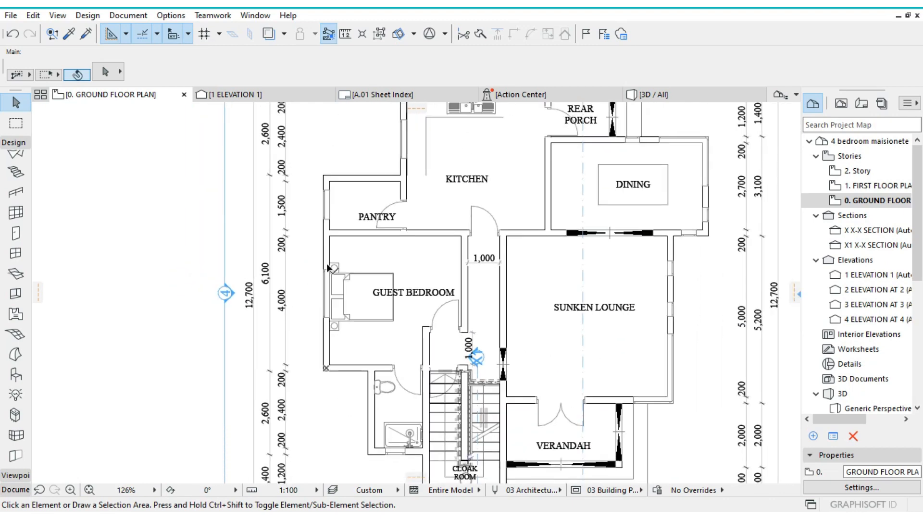
scroll(332, 286, down, 2)
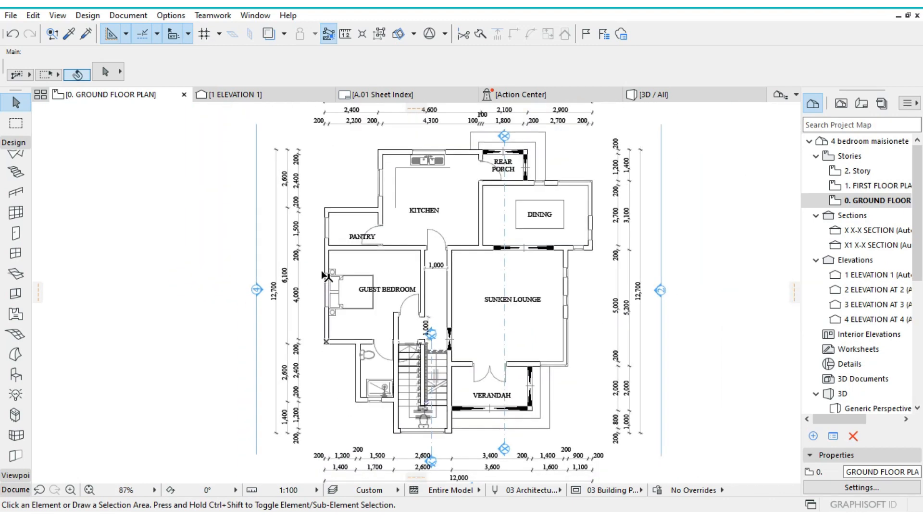
scroll(335, 294, up, 1)
scroll(335, 294, up, 3)
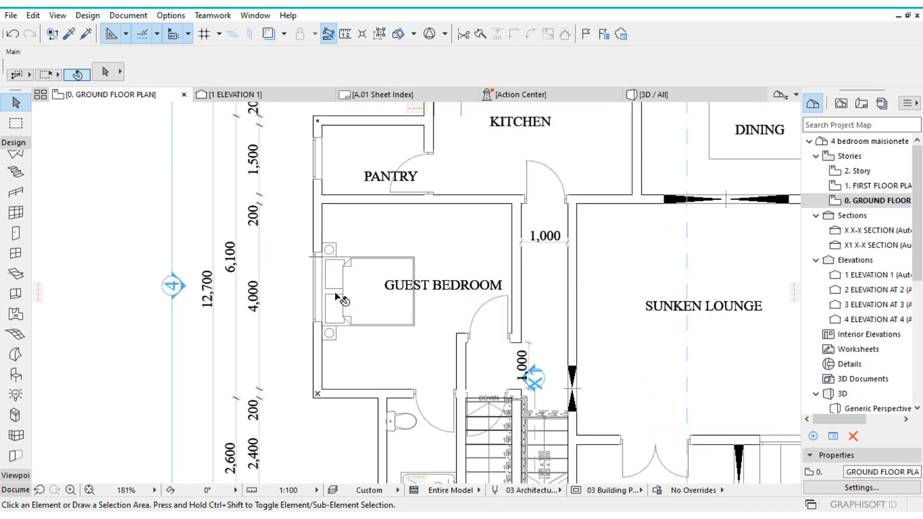
scroll(327, 246, down, 2)
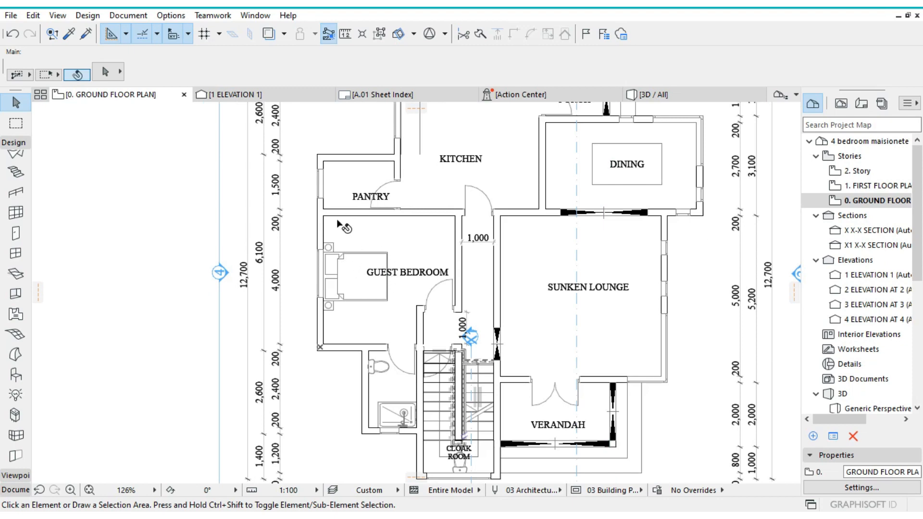
scroll(342, 225, down, 1)
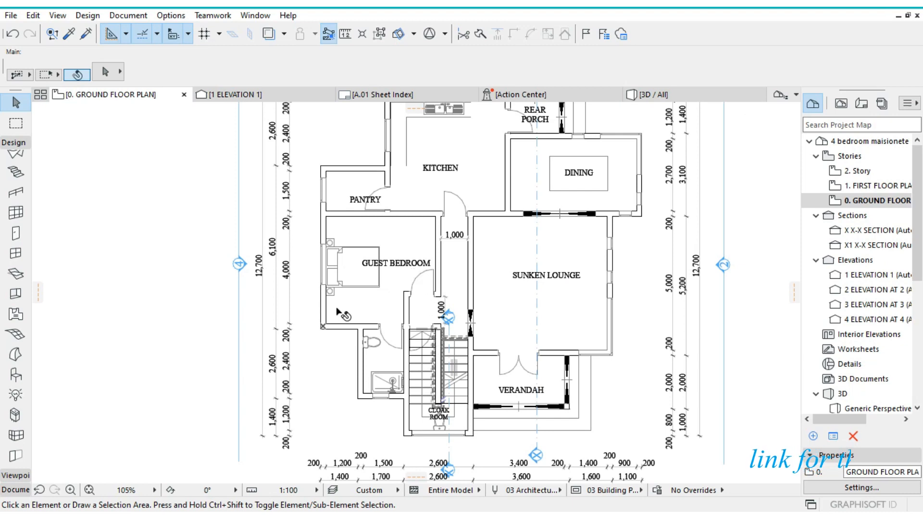
click(89, 490)
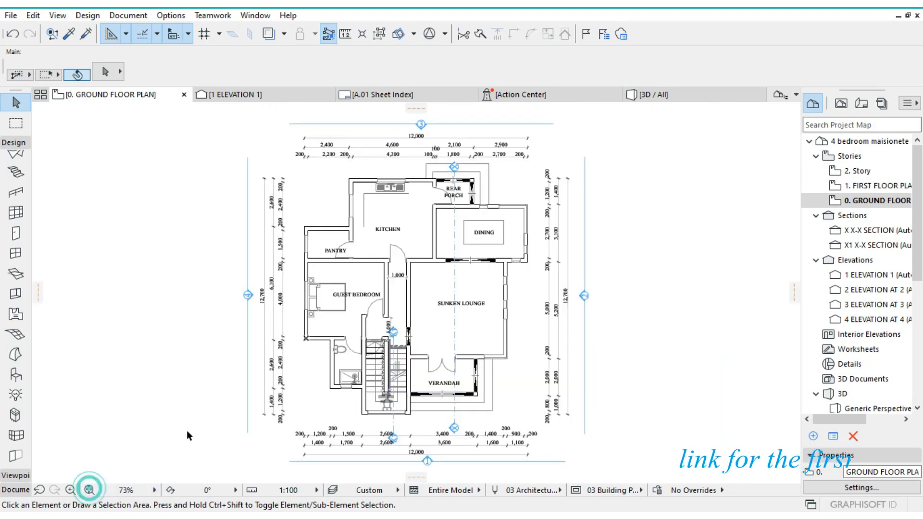
scroll(430, 217, up, 2)
scroll(429, 216, up, 1)
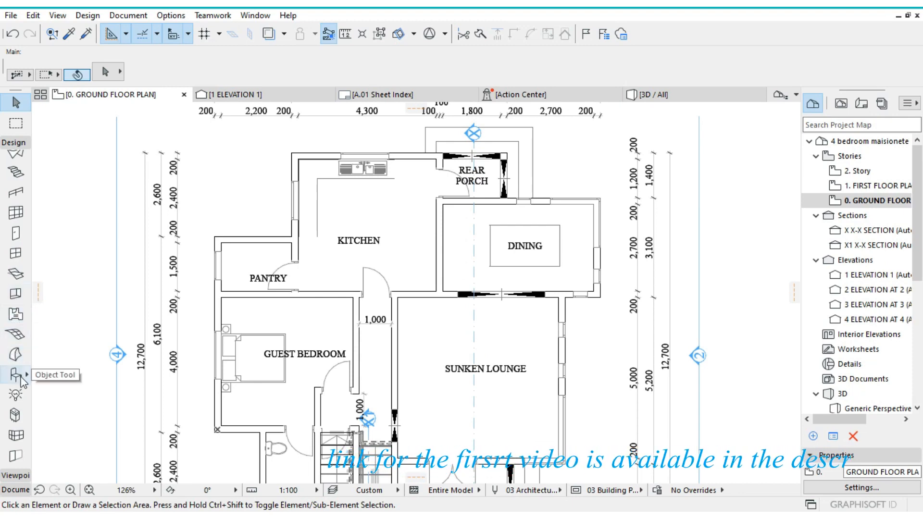
Step: Select all doors on the ground floor and set their dimension marker to Door Stamp 26
scroll(14, 370, up, 3)
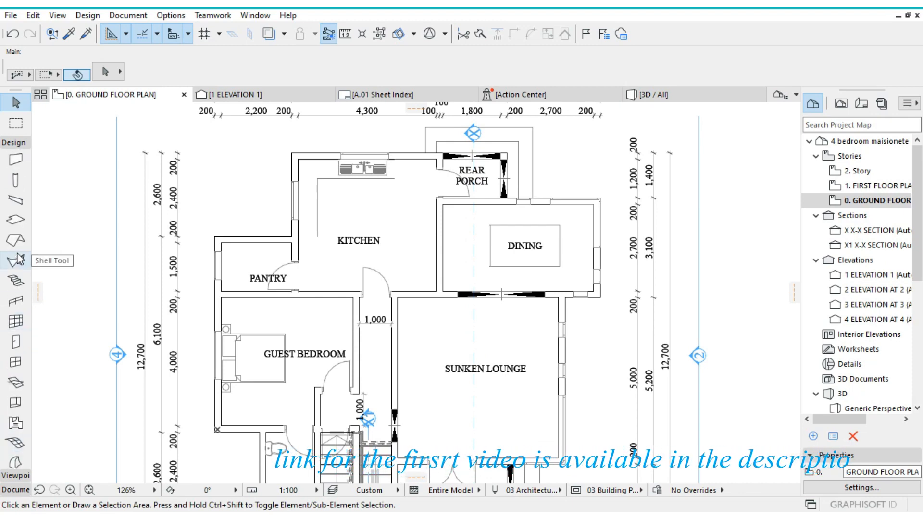
click(15, 341)
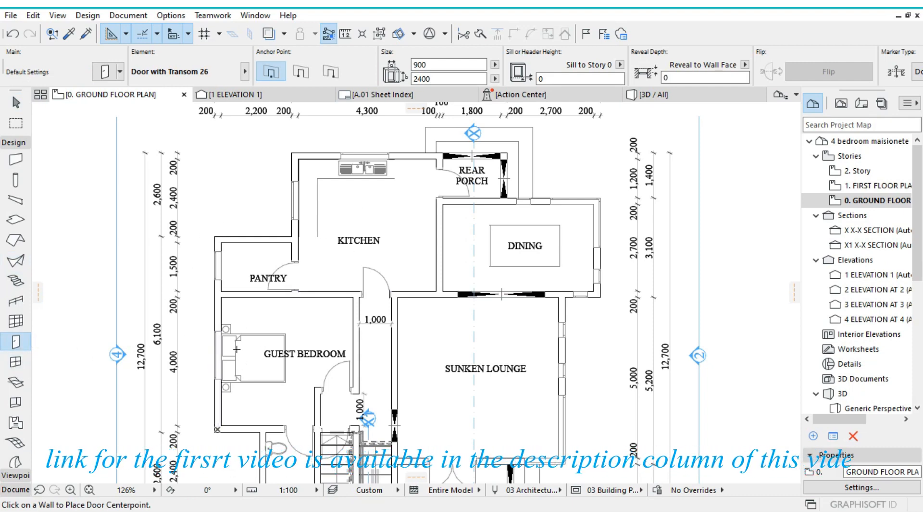
key(ctrl+a)
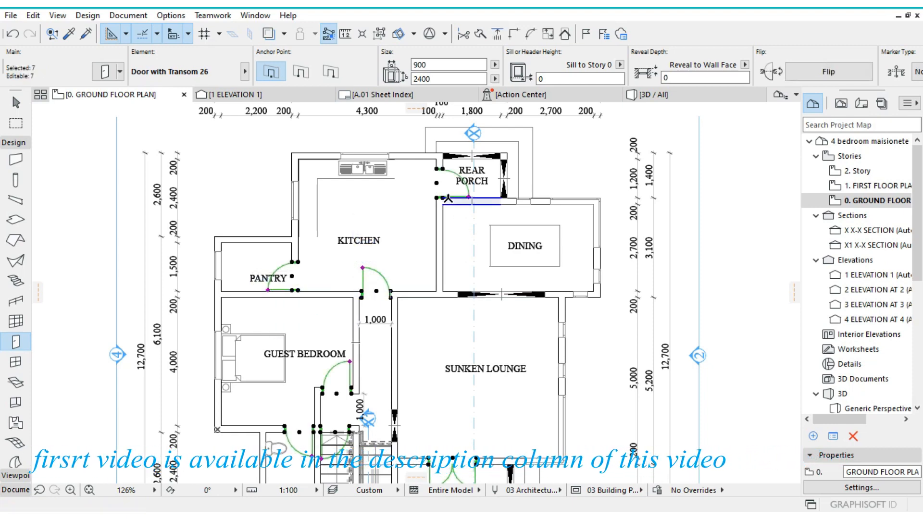
key(ctrl+t)
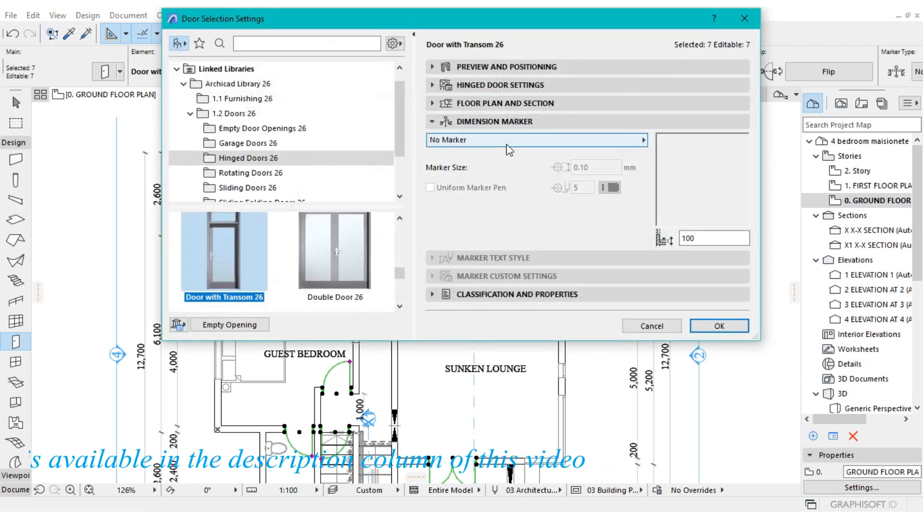
click(491, 123)
click(491, 123)
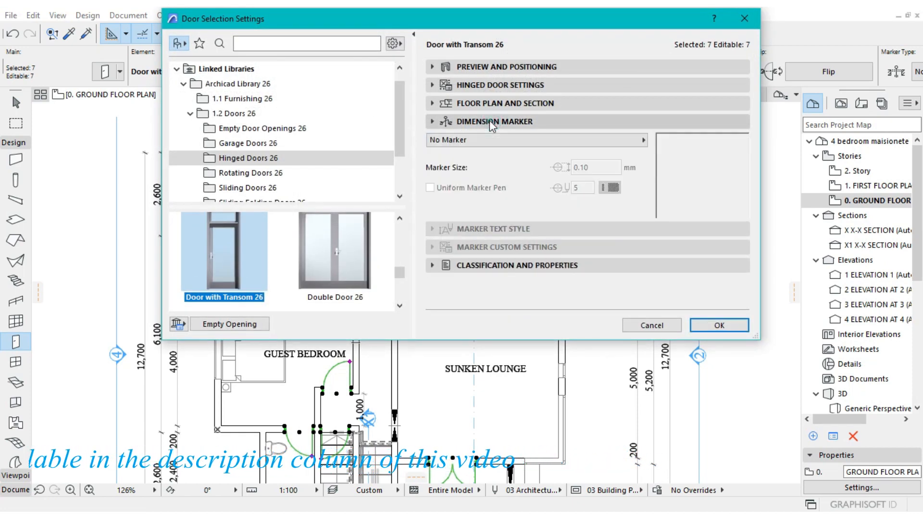
click(471, 140)
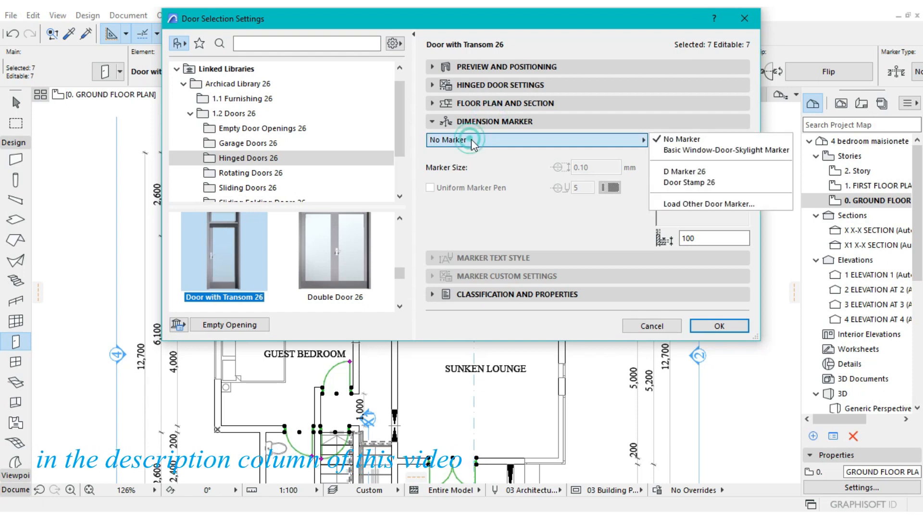
click(715, 185)
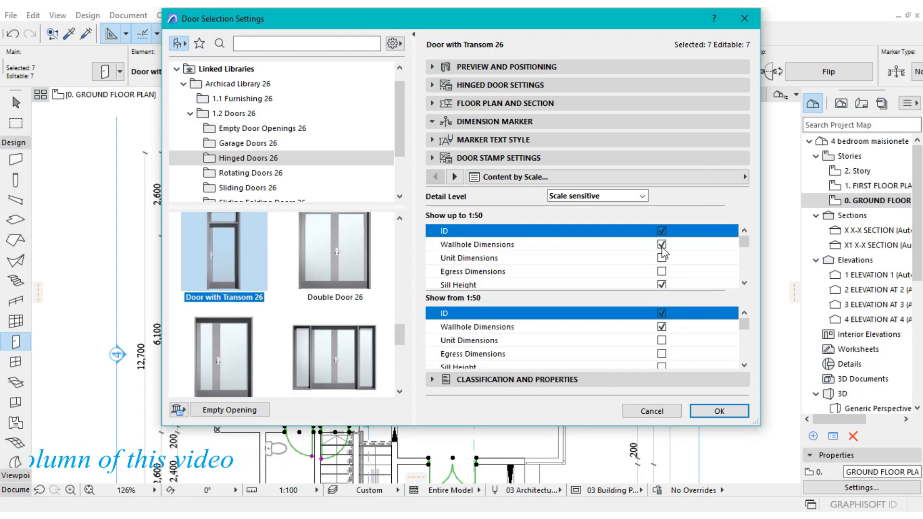
Step: Hide wallhole dimensions, sill height, threshold height and fire rating in the door stamp content shown up to 1:50
click(662, 246)
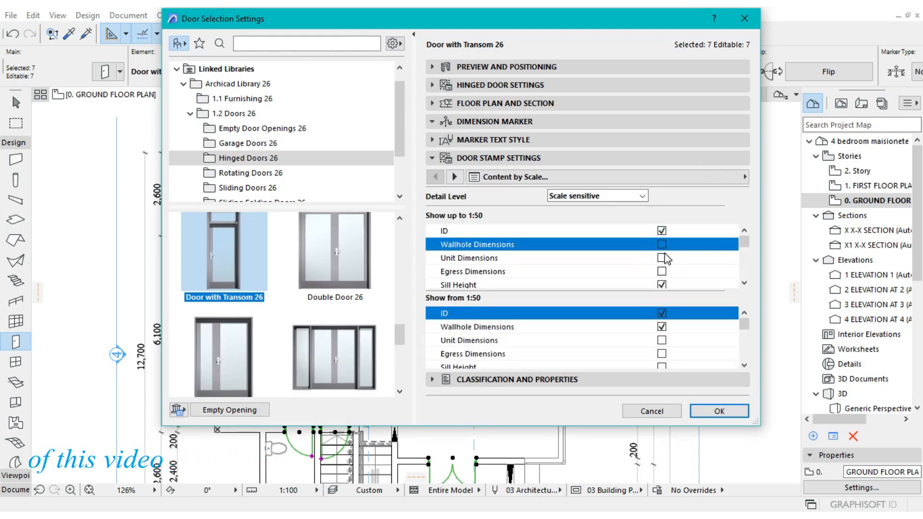
scroll(661, 247, down, 1)
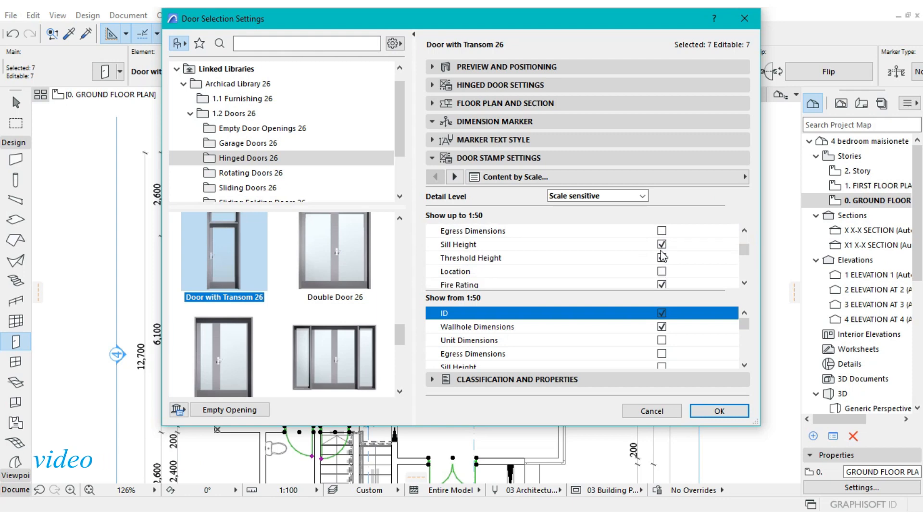
click(661, 244)
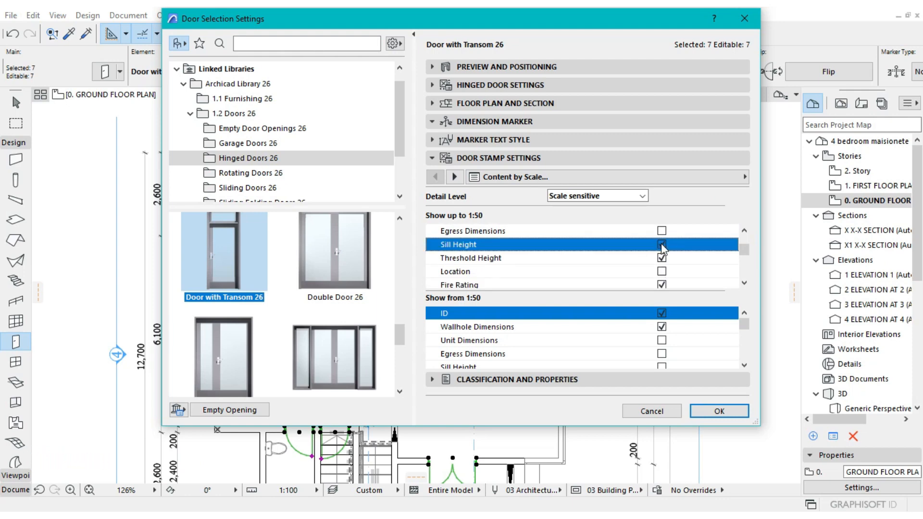
click(663, 261)
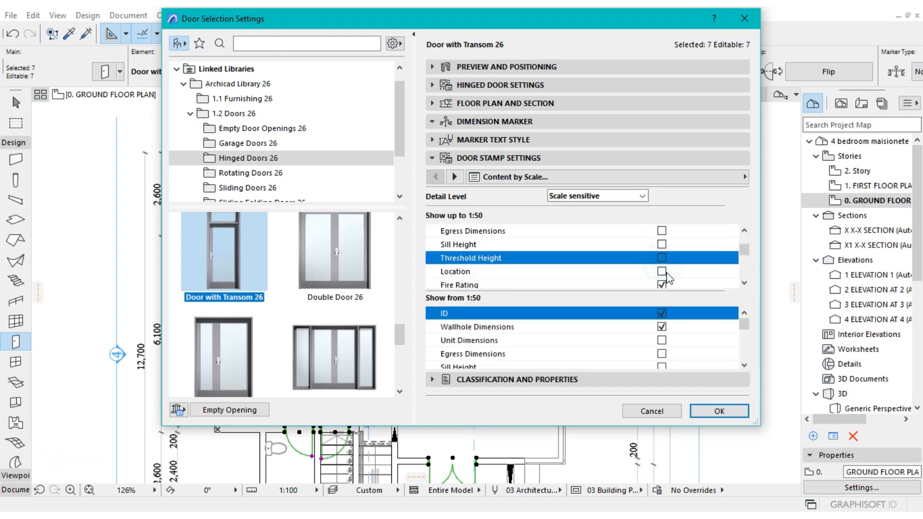
click(664, 284)
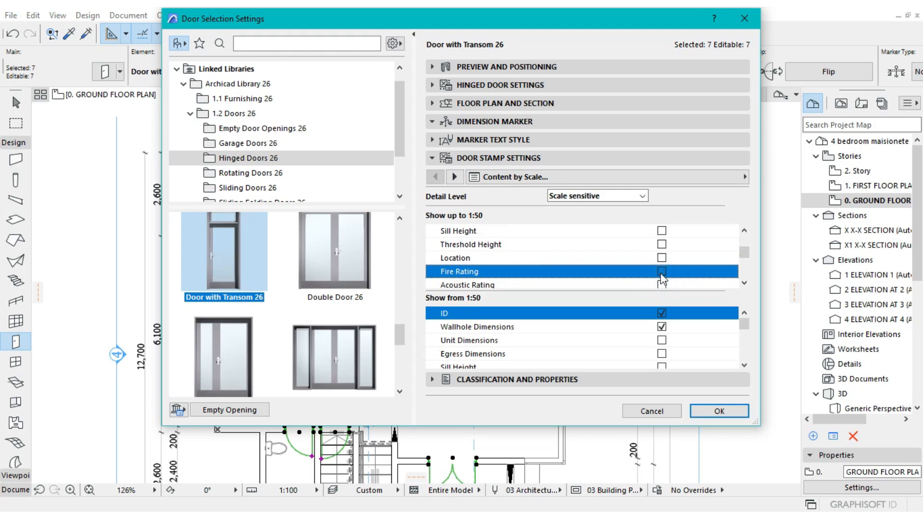
click(661, 271)
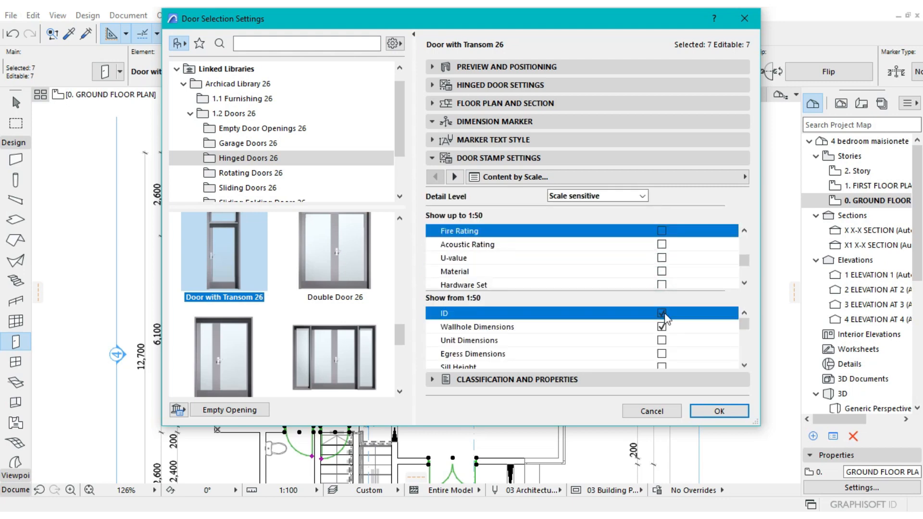
Step: Hide wallhole dimensions in the door stamp content shown from 1:50, keeping the ID, and check the remaining entries
click(661, 312)
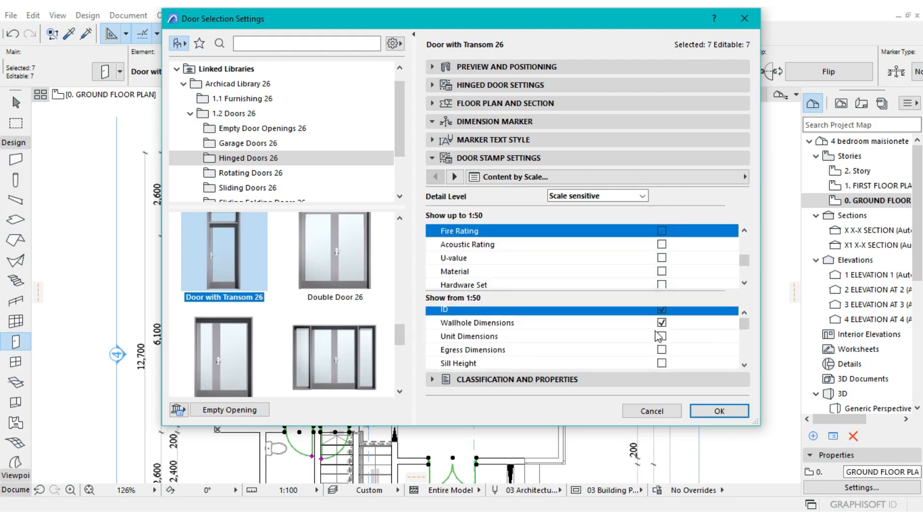
click(663, 327)
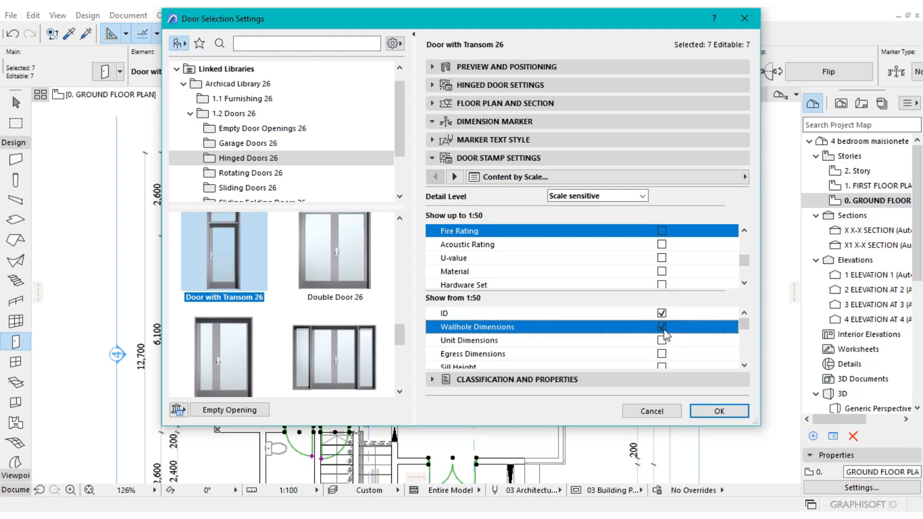
scroll(668, 326, down, 1)
scroll(672, 332, down, 3)
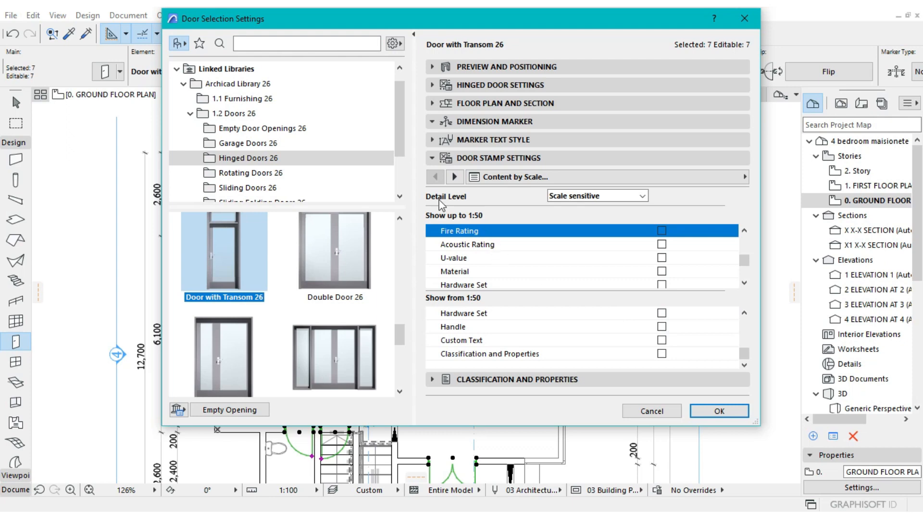
Step: Enable the style overrides for both the ID text and the detail box in the door stamp's text and override style settings
click(454, 176)
click(455, 177)
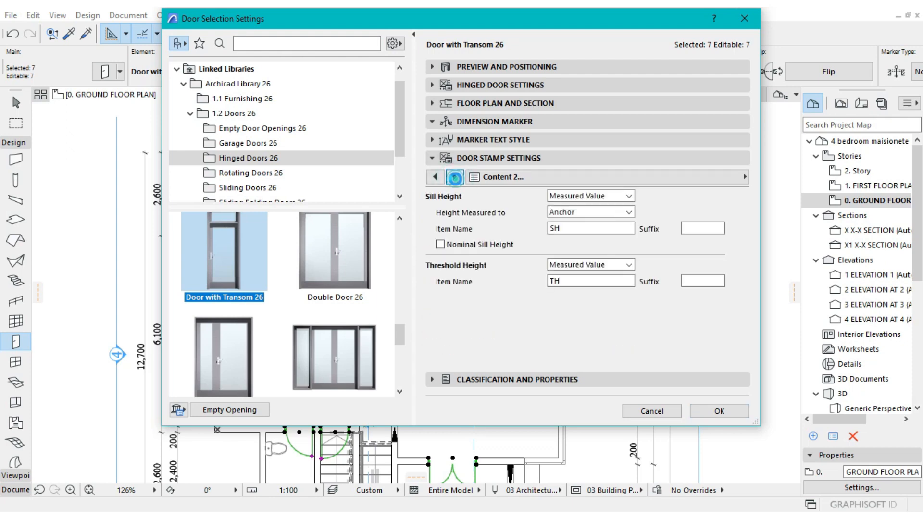
click(455, 177)
click(455, 176)
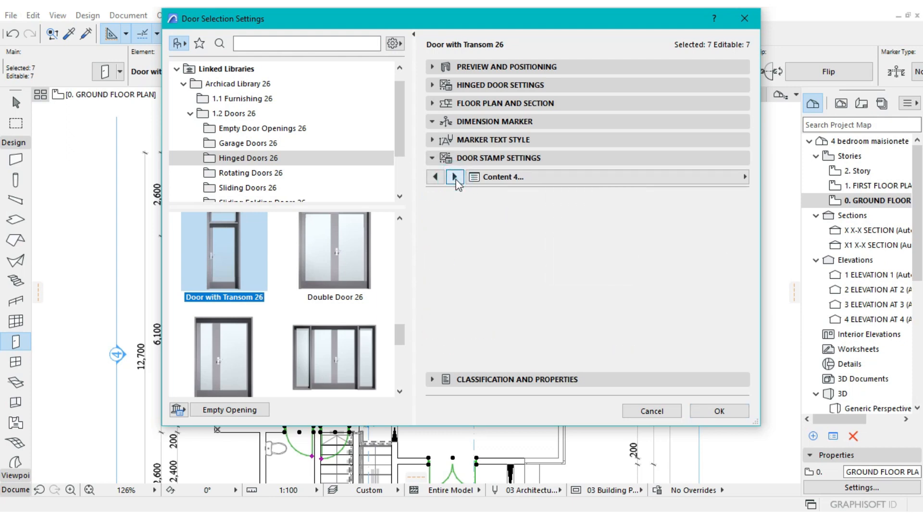
click(455, 177)
click(455, 177)
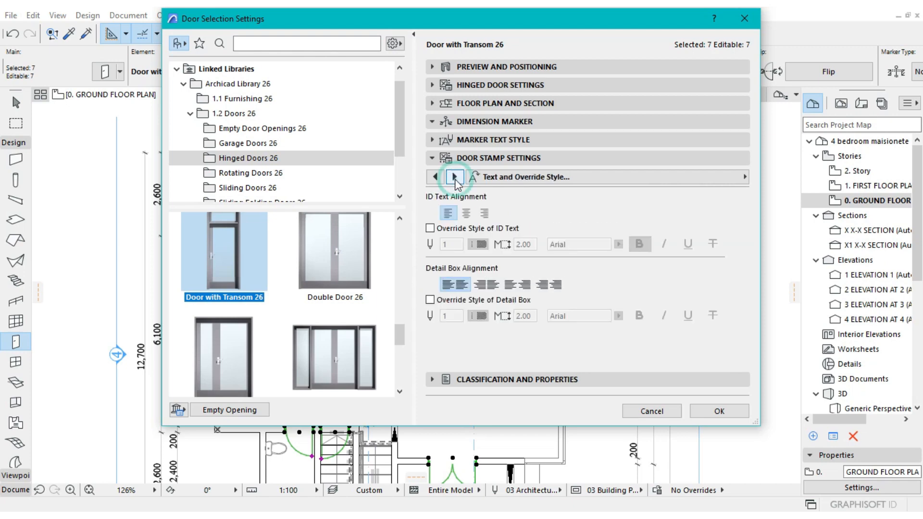
click(431, 228)
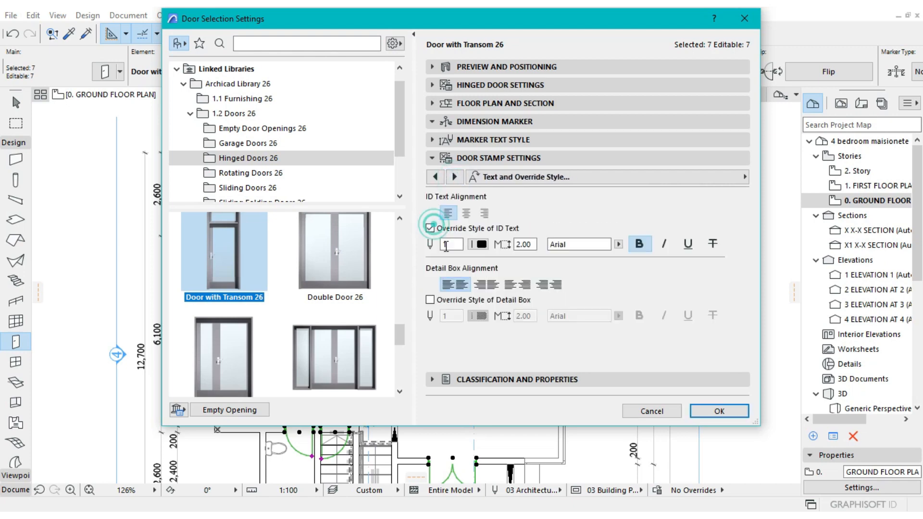
click(430, 300)
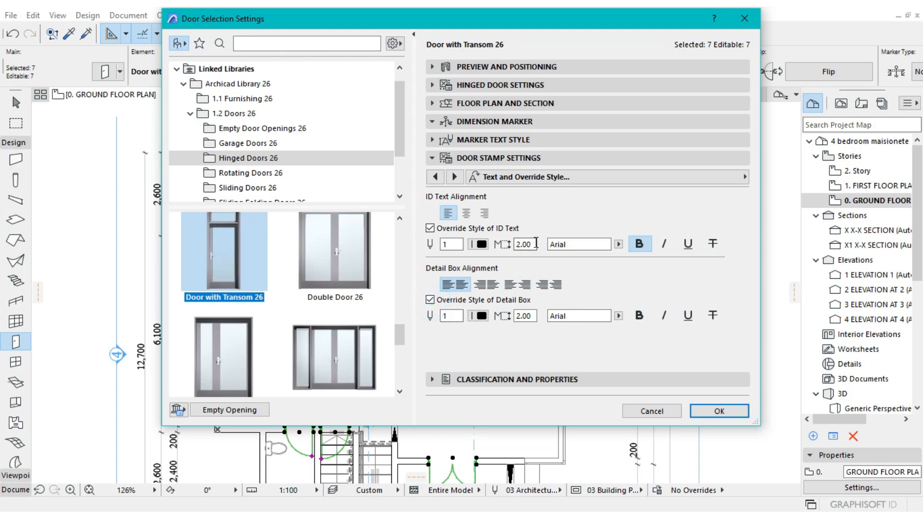
Step: Style the door stamp's ID text with a height of 1.50 mm, the Times New Roman Western font and no bold
click(519, 245)
key(BackSpace)
text(1)
key(Return)
click(617, 244)
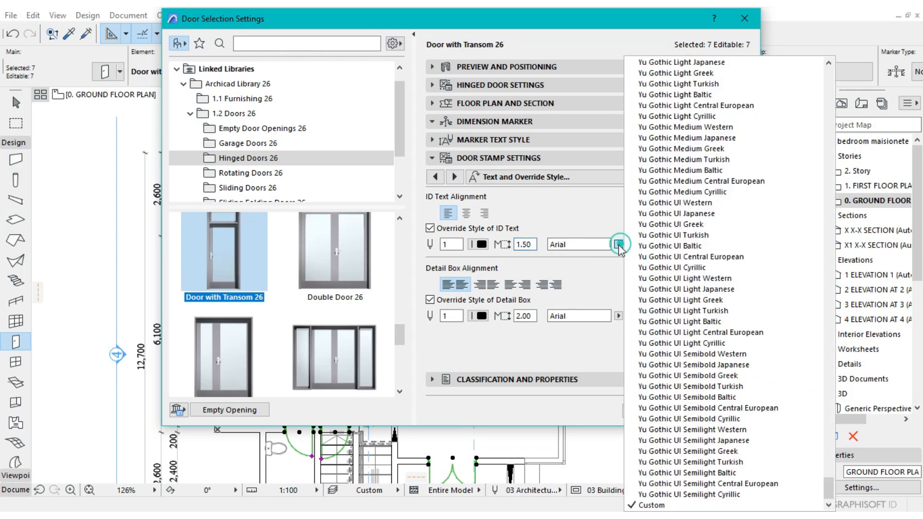
scroll(746, 202, up, 6)
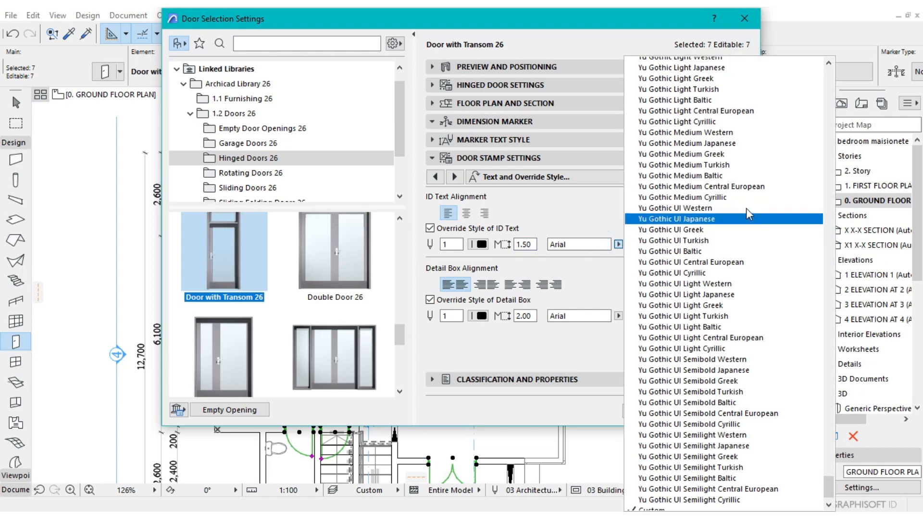
scroll(735, 197, up, 8)
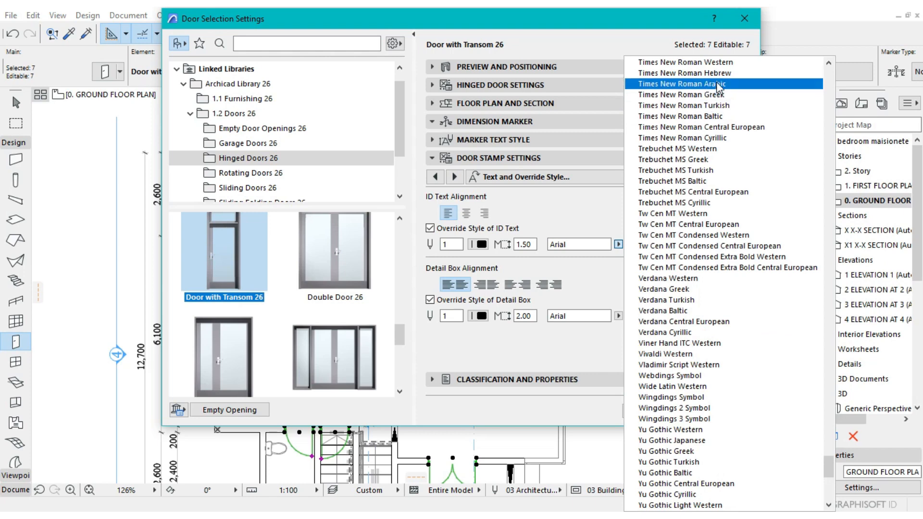
click(722, 63)
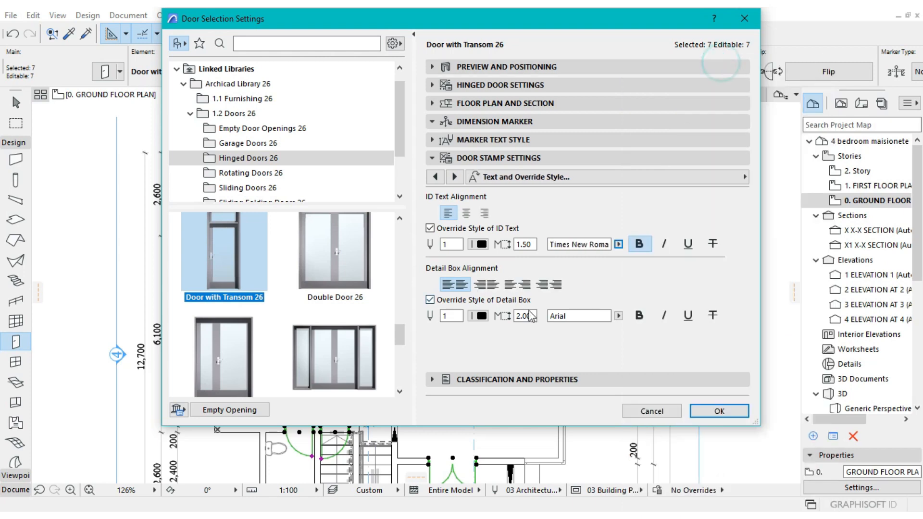
click(638, 244)
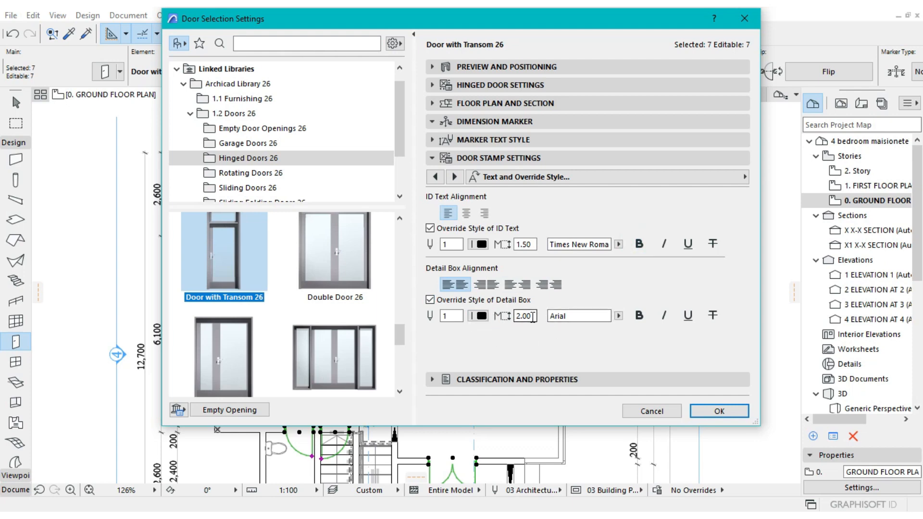
Step: Style the door stamp's detail box text with a height of 1.50 mm and the Times New Roman font, and apply the door settings
click(529, 315)
text(2)
click(618, 316)
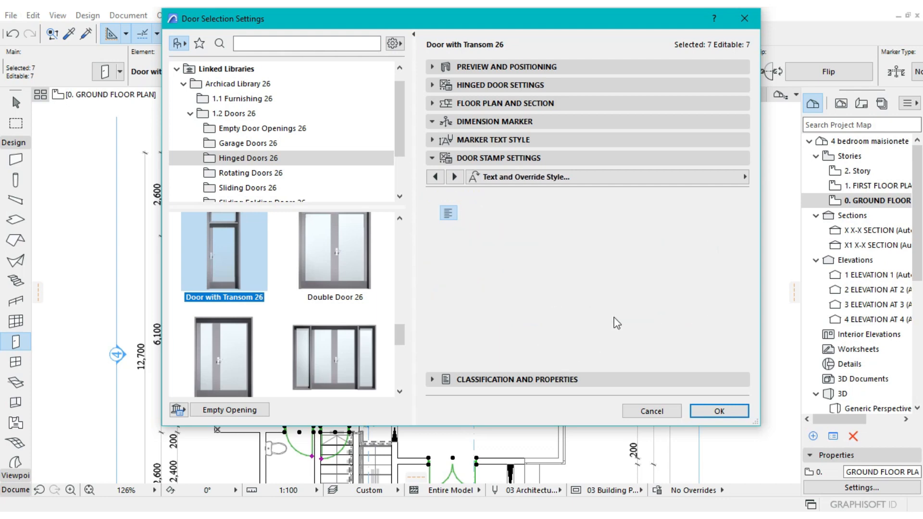
scroll(682, 247, up, 13)
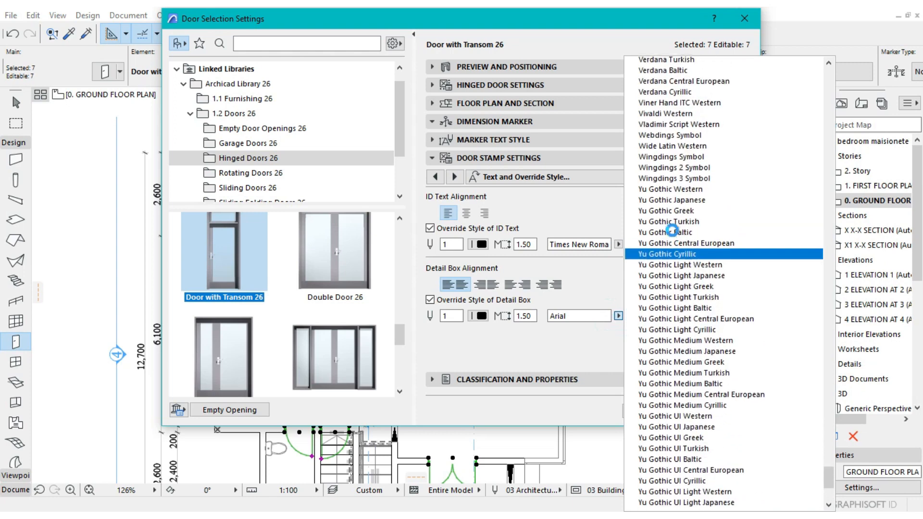
scroll(695, 146, up, 3)
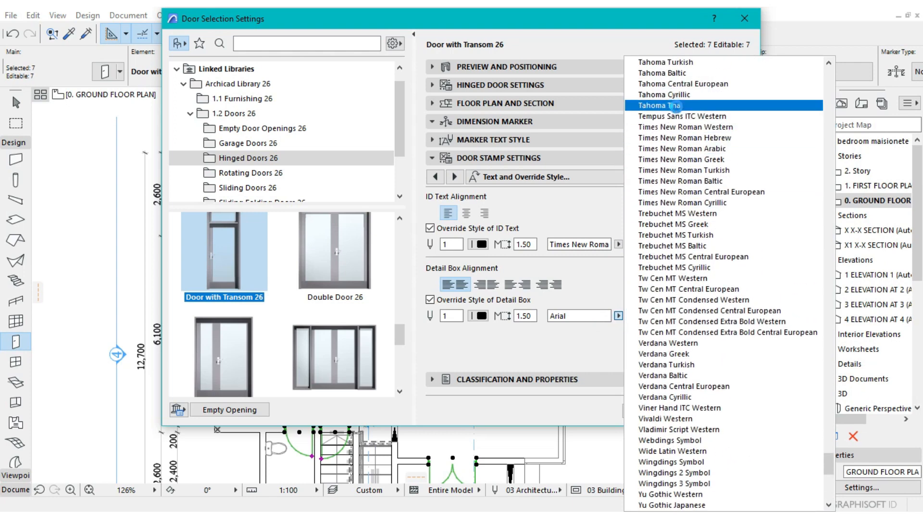
click(682, 138)
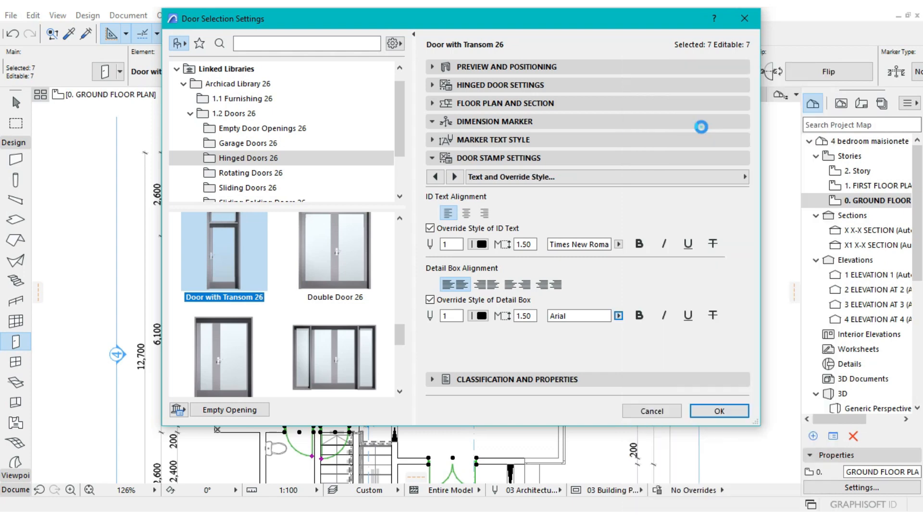
click(719, 411)
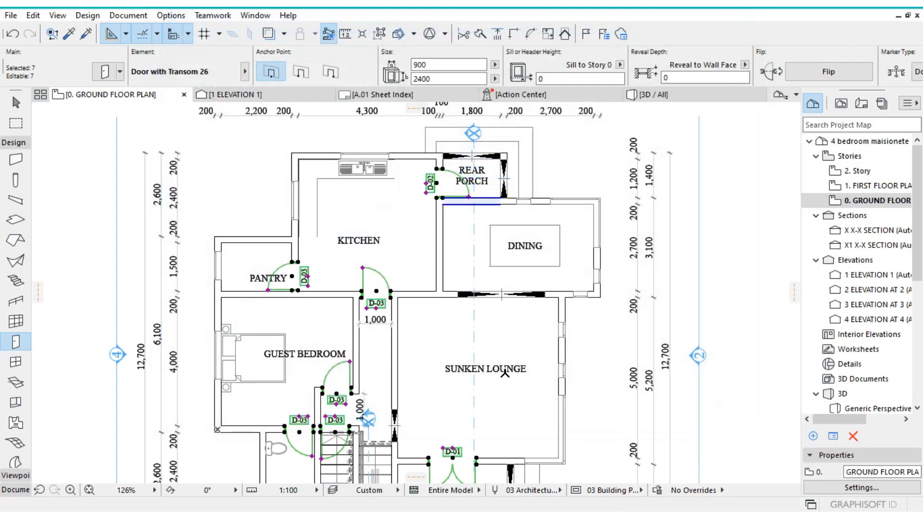
Step: Check the door IDs on the ground floor plan and open the first floor plan
scroll(481, 310, up, 3)
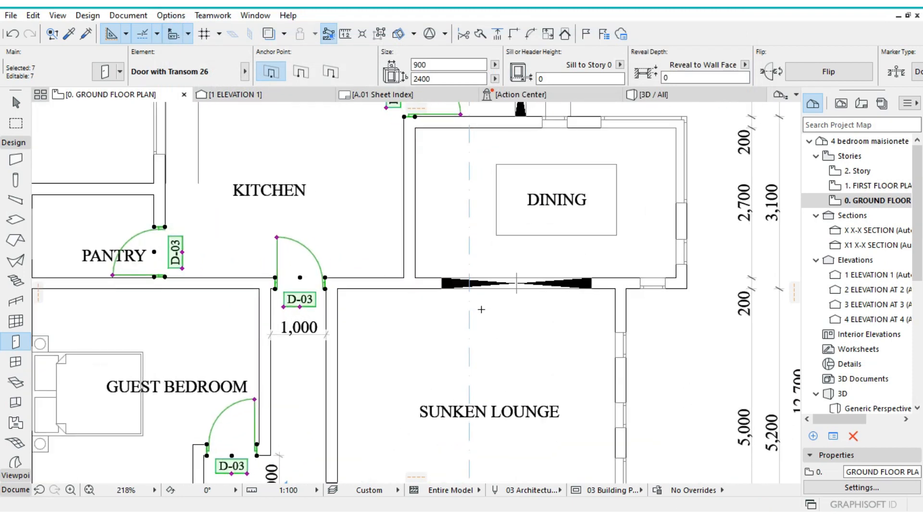
scroll(481, 309, down, 2)
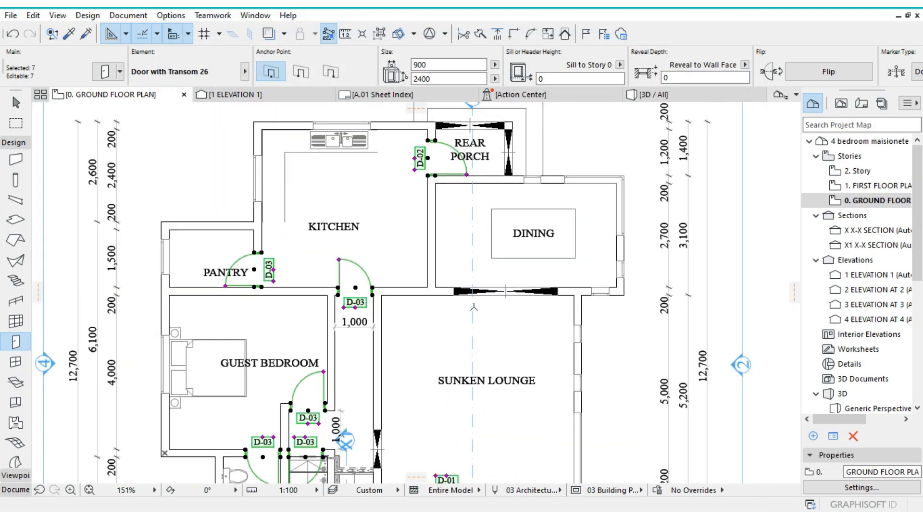
middle_drag(474, 308, 475, 270)
scroll(480, 271, down, 2)
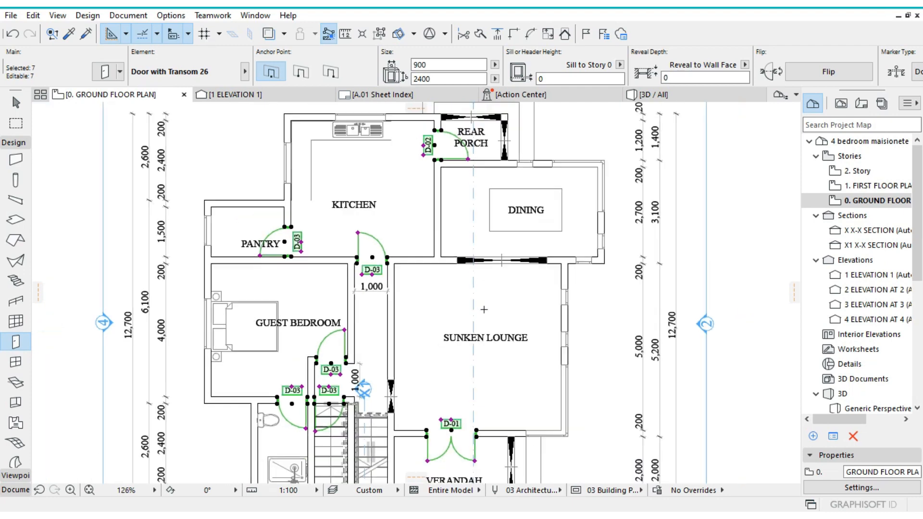
click(884, 185)
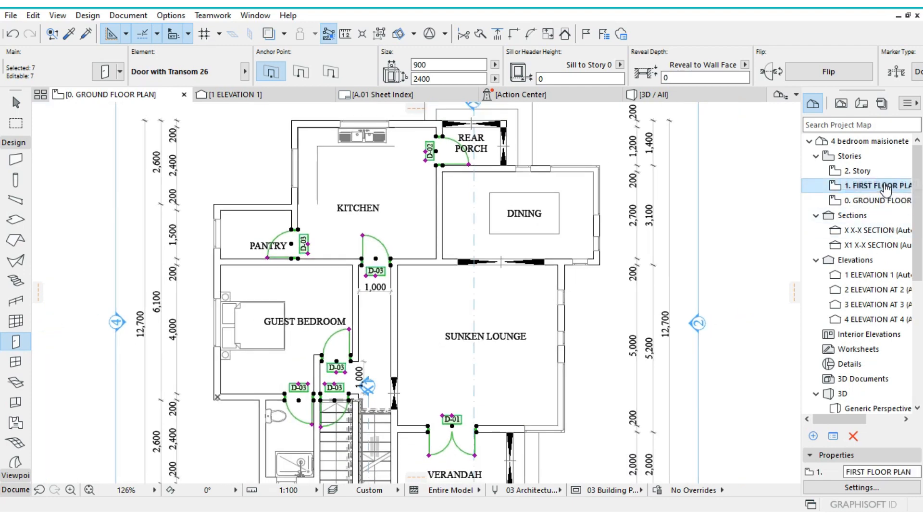
double_click(884, 185)
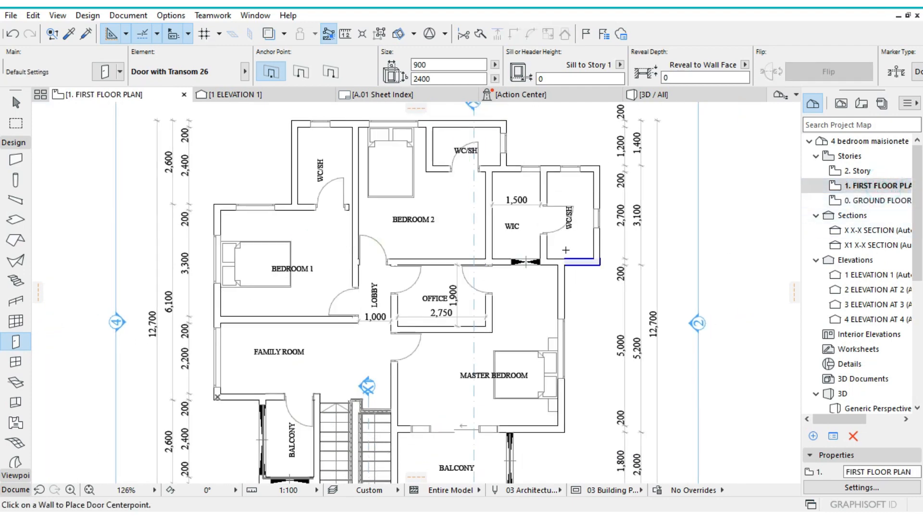
Step: Select all doors on the first floor plan and assign them the Door Stamp 26 dimension marker
key(ctrl+a)
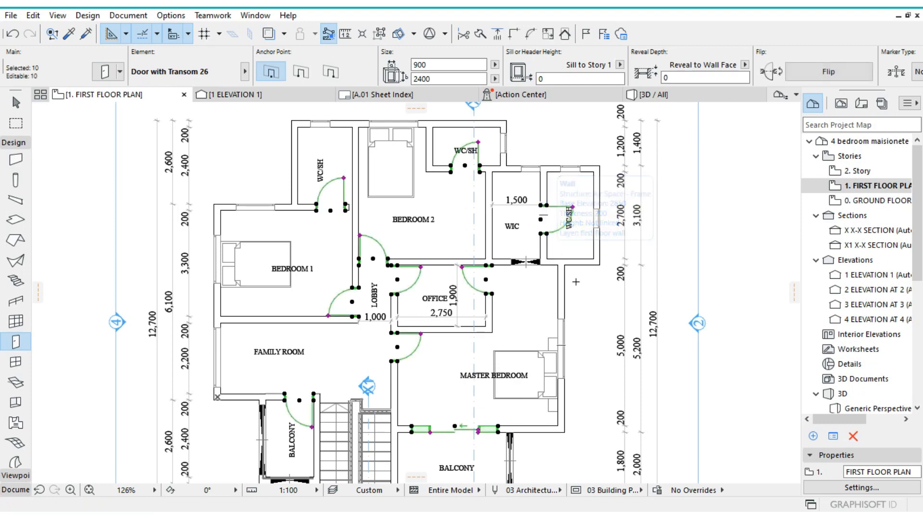
key(ctrl+t)
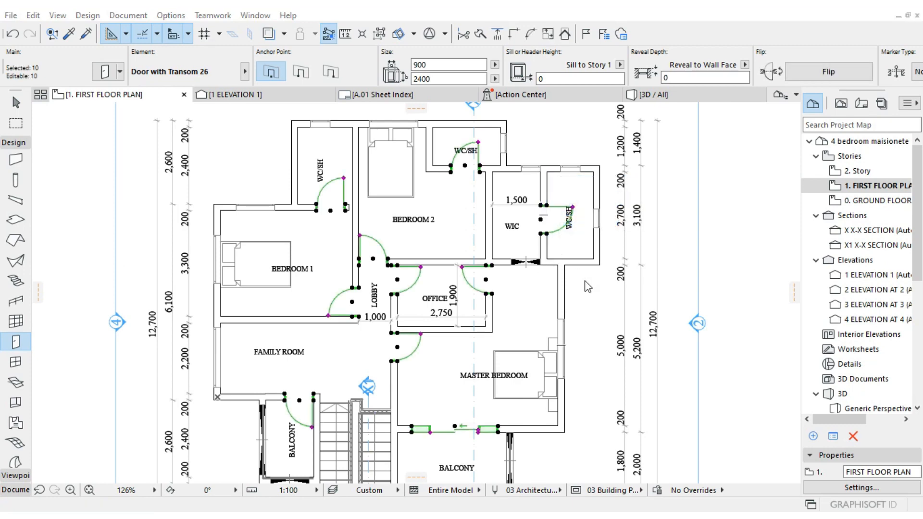
click(539, 123)
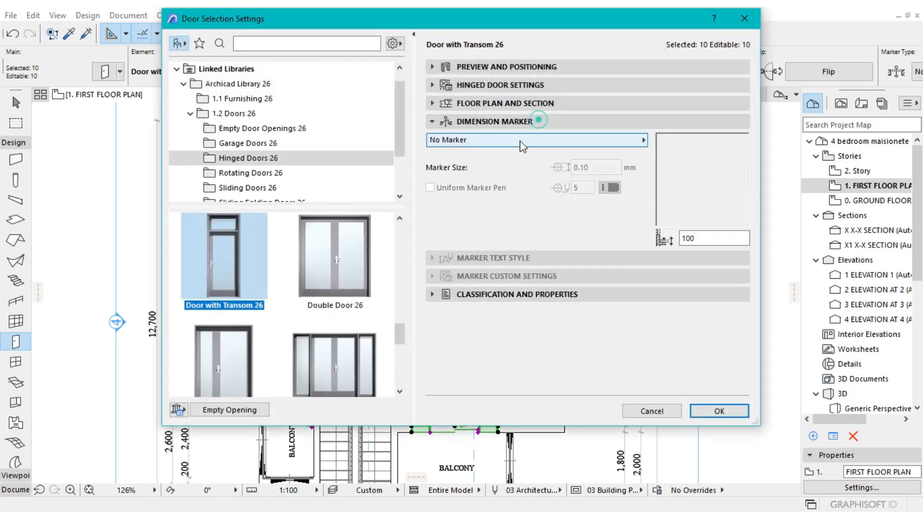
click(577, 144)
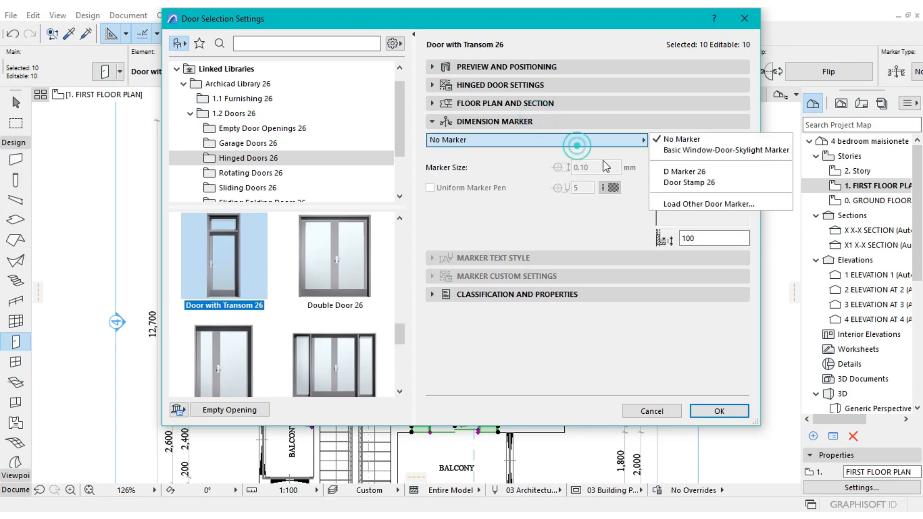
click(685, 171)
click(548, 140)
click(689, 182)
click(707, 414)
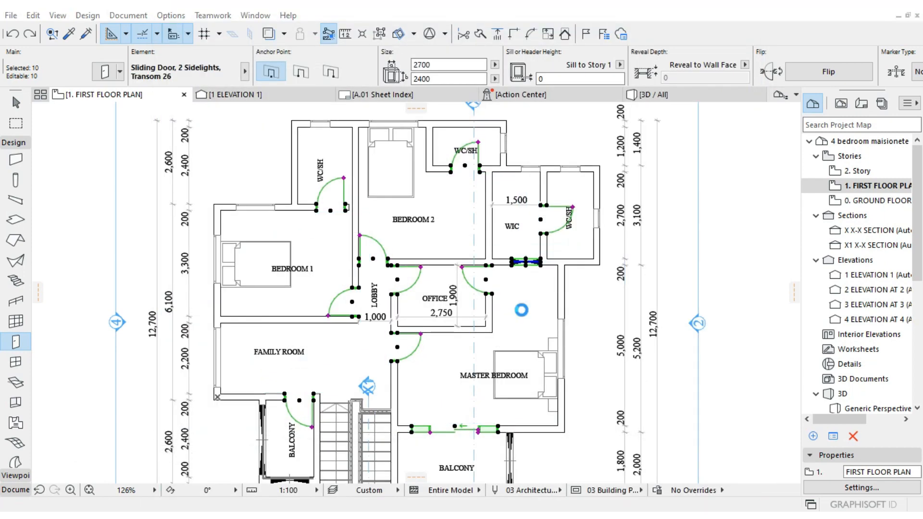
Step: Enable the style overrides of the first floor door stamps with a text height of 1.5 mm for ID text and detail box
key(ctrl+t)
click(454, 176)
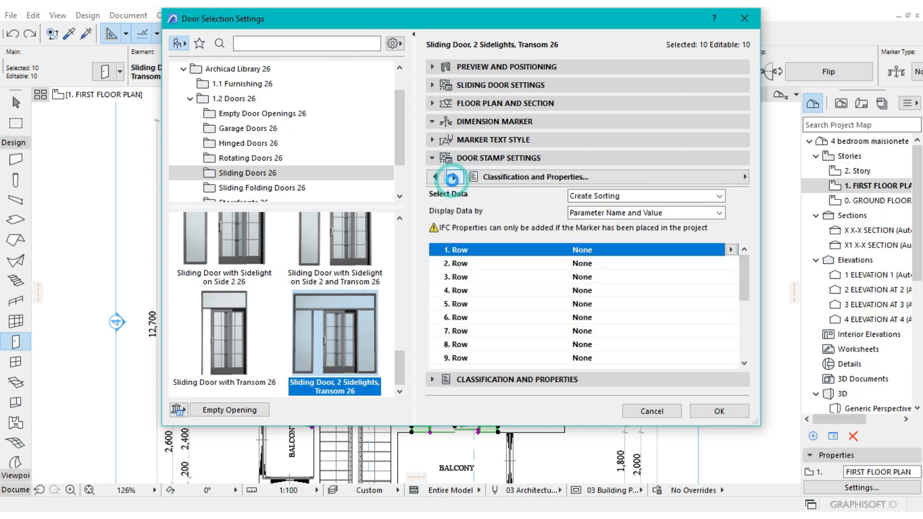
click(454, 177)
double_click(523, 244)
text(2.)
double_click(528, 315)
text(1.5)
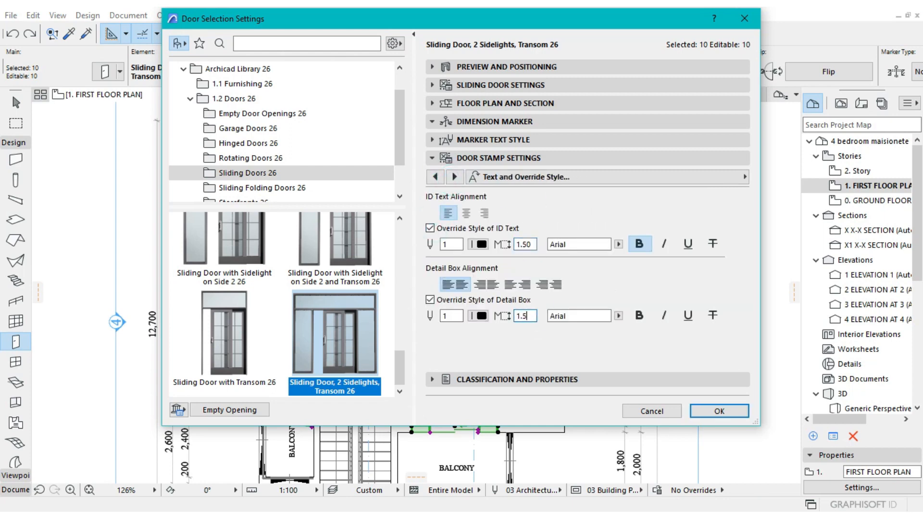
Step: Set the font of the door stamp's ID text and detail box to Times New Roman
click(618, 244)
drag(829, 79, 828, 473)
scroll(711, 62, up, 5)
click(699, 116)
click(618, 316)
drag(829, 79, 829, 465)
click(699, 95)
Step: Reduce the door stamp's content by scale to the ID and apply the settings to the first floor doors
click(435, 177)
click(435, 177)
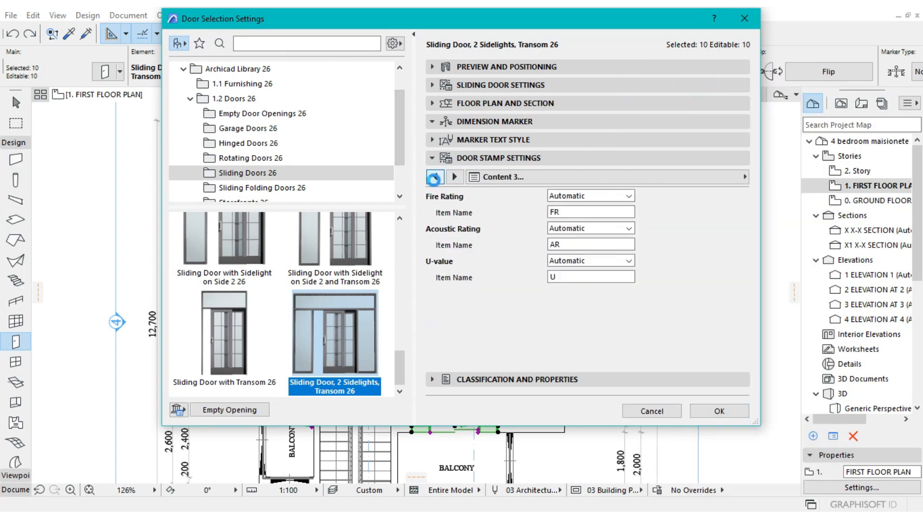
click(435, 177)
click(435, 177)
scroll(663, 269, down, 4)
scroll(661, 274, down, 5)
scroll(653, 332, down, 5)
click(662, 319)
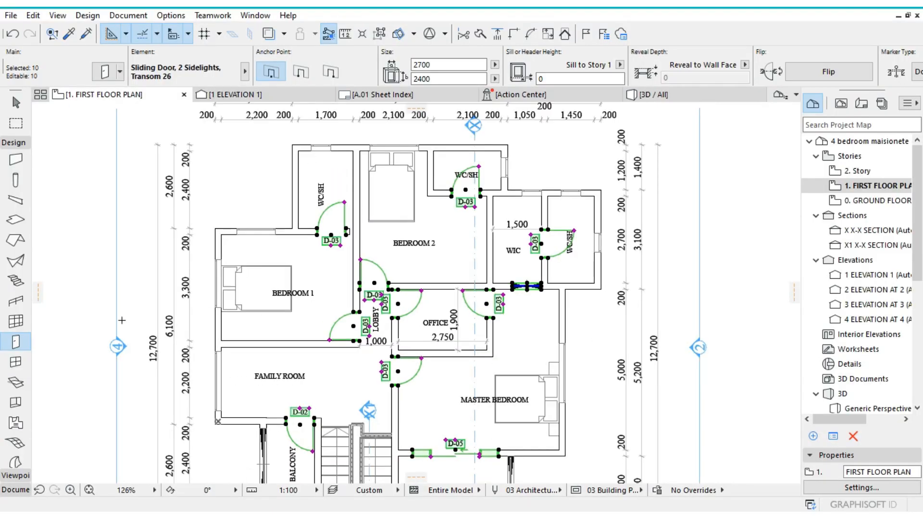
Step: Activate the Window tool and clear the door selection on the first floor plan
click(18, 361)
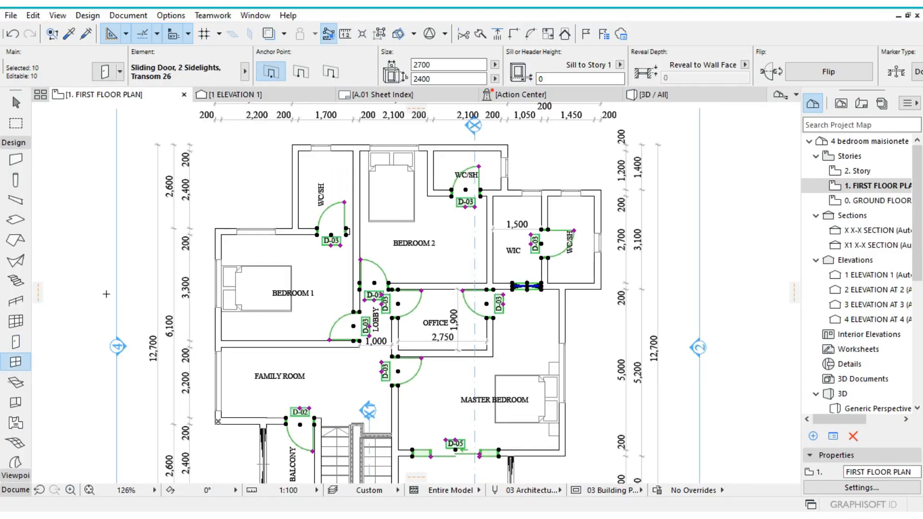
key(Escape)
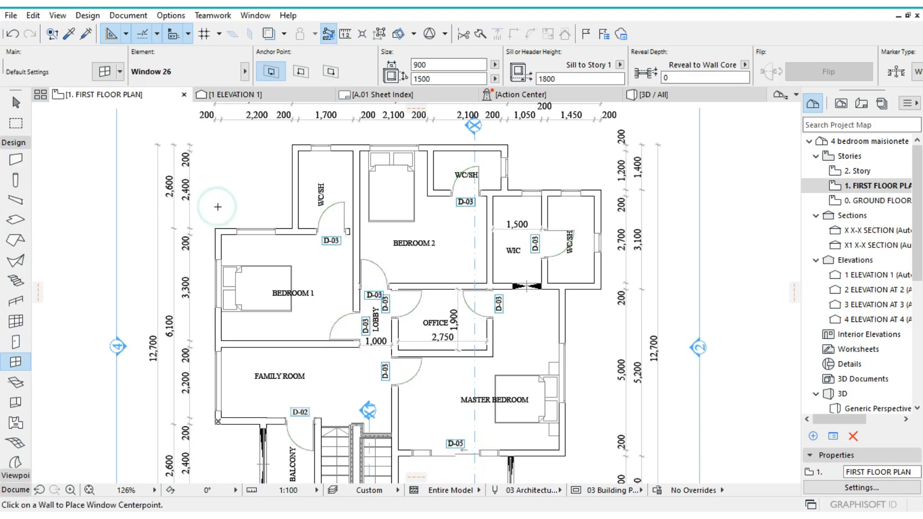
scroll(317, 283, up, 1)
scroll(314, 284, up, 3)
scroll(314, 285, down, 3)
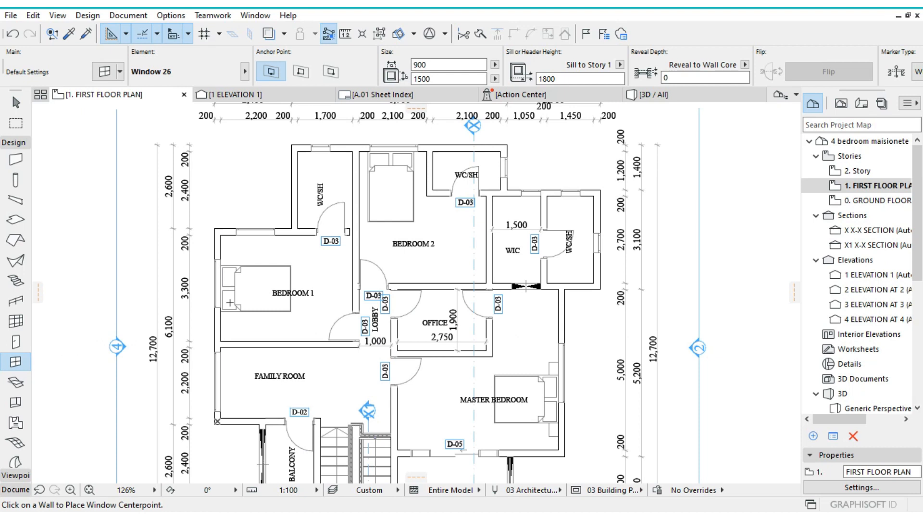
Step: Assign Window Stamp 26 to all first floor windows and reduce its content by scale to the ID
key(ctrl+a)
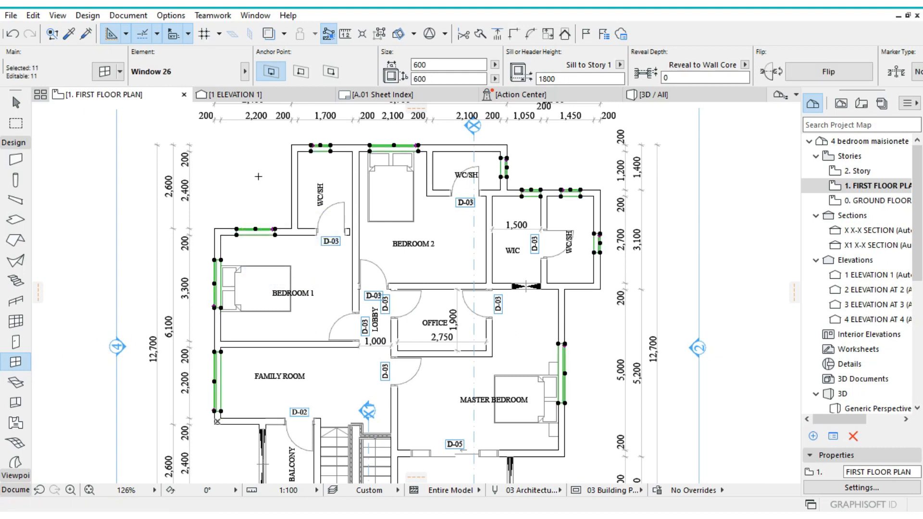
key(ctrl+t)
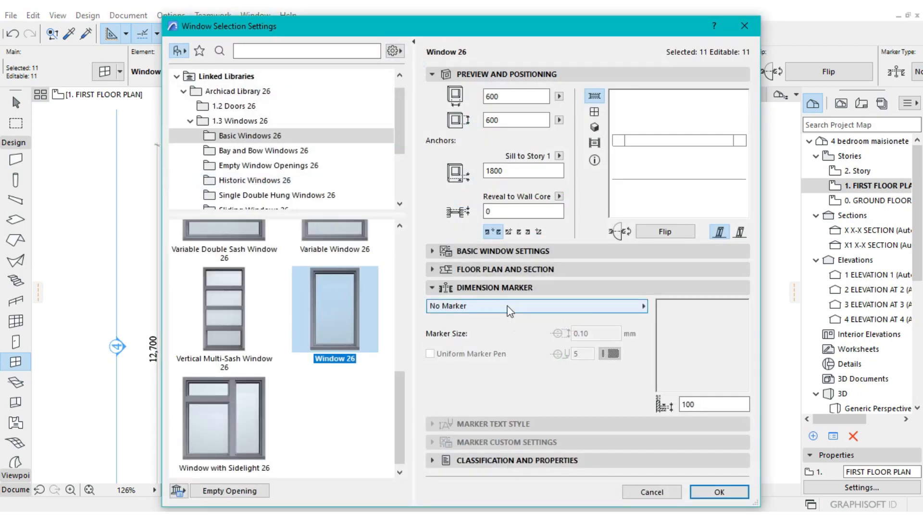
click(505, 306)
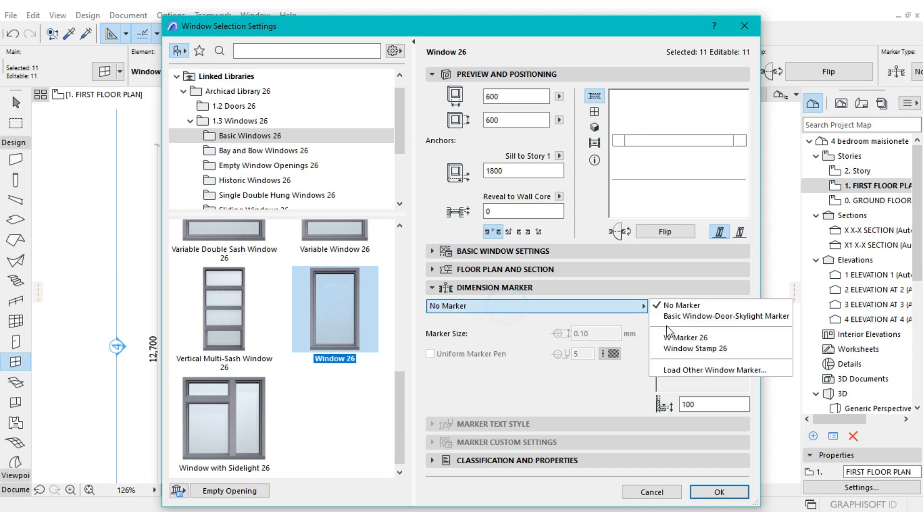
click(695, 349)
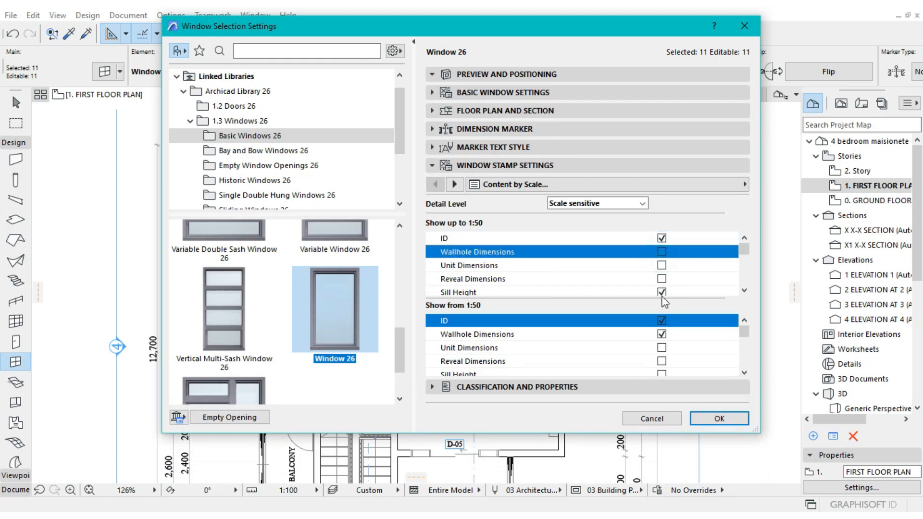
scroll(625, 265, down, 5)
Step: Enable the style overrides for the window stamp's ID text and detail box, and turn off bold for the ID text
click(454, 184)
click(430, 235)
click(430, 307)
click(639, 252)
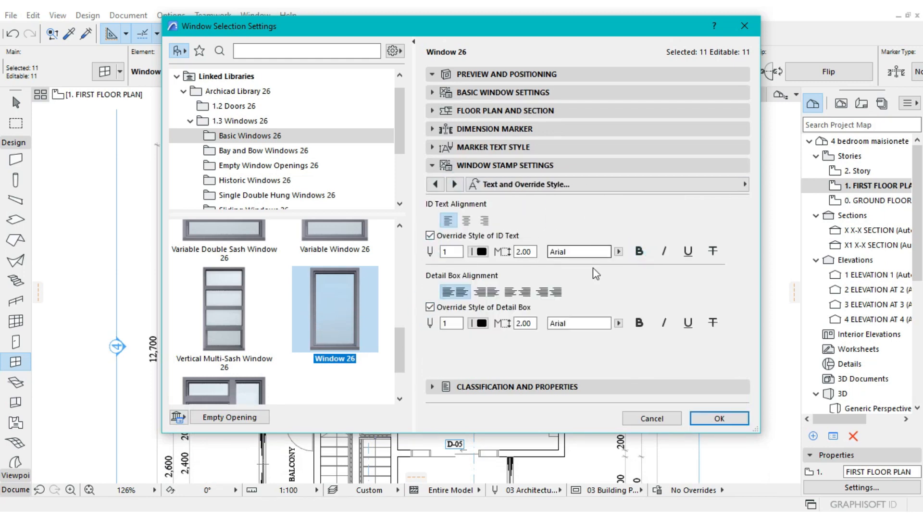
Step: Set the window stamp's ID text to the Times New Roman font with a height of 1.5 mm
click(619, 252)
scroll(725, 87, down, 20)
click(727, 161)
double_click(523, 252)
key(BackSpace)
text(1.5)
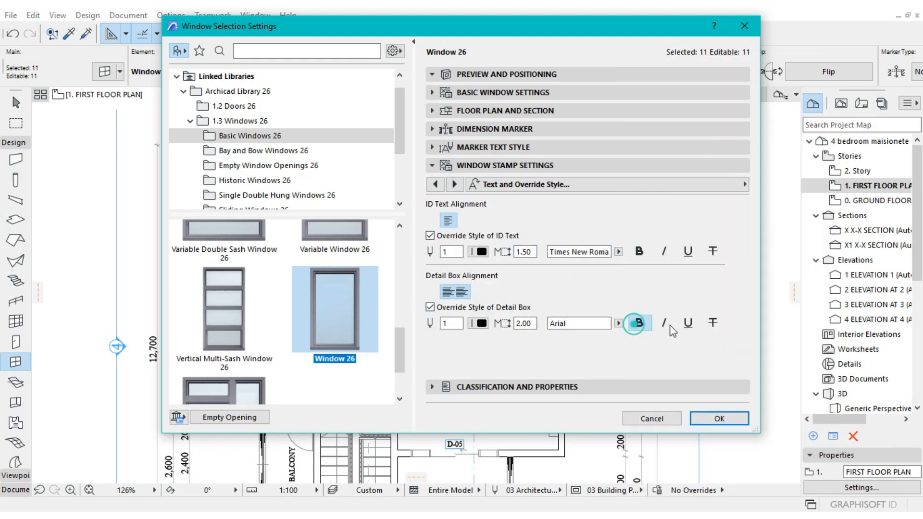
Step: Set the window stamp's detail box text to Times New Roman with a height of 1.5 mm, and apply the settings
click(619, 323)
scroll(673, 72, down, 20)
click(673, 160)
click(534, 324)
key(BackSpace)
key(BackSpace)
key(BackSpace)
key(BackSpace)
text(1.5)
click(740, 416)
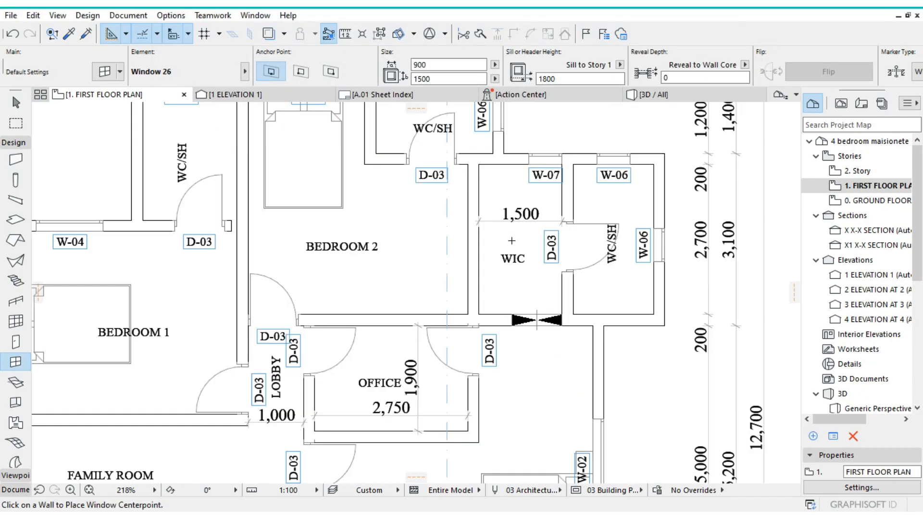
Step: Open the ground floor plan and assign Window Stamp 26 to all its windows
double_click(872, 201)
key(ctrl+t)
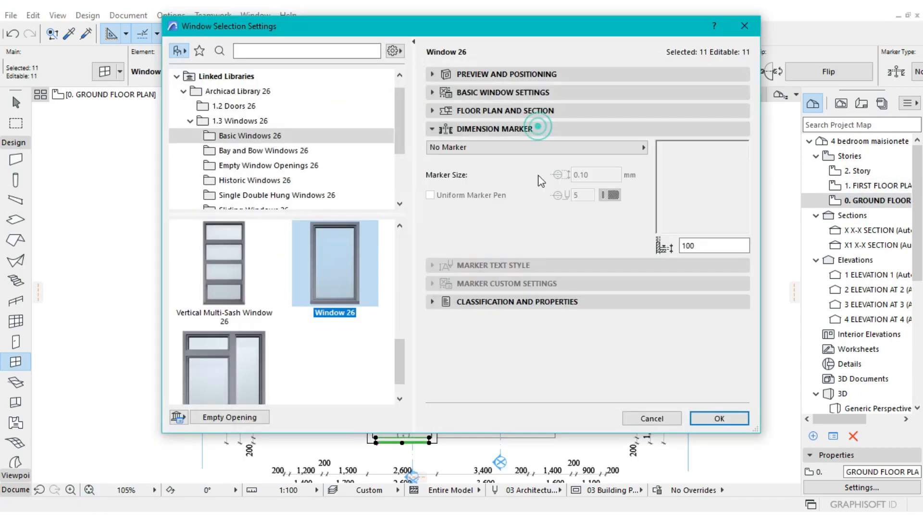
click(538, 129)
Step: Reduce the content by scale of the ground floor window stamps to the ID
click(662, 243)
scroll(663, 259, down, 5)
scroll(663, 325, down, 5)
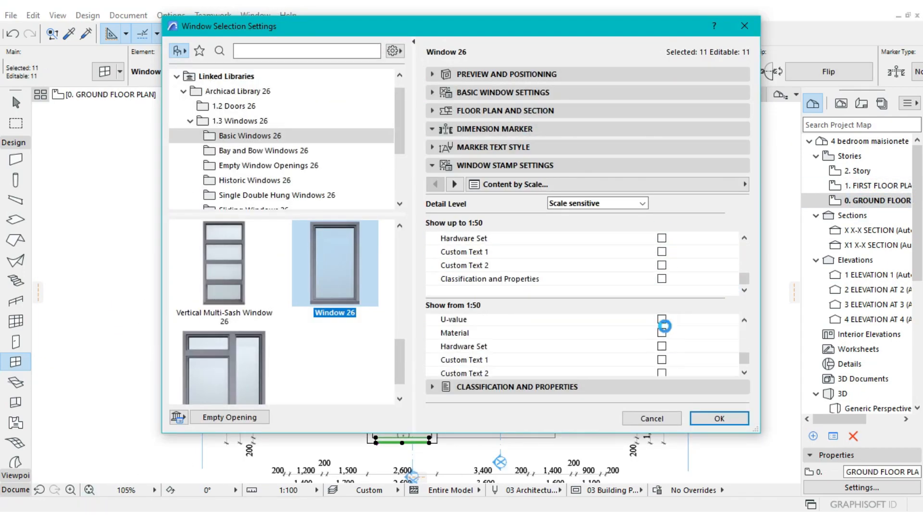
Step: Enable the style override for the ground floor window stamps' ID text with the Times New Roman font and no bold
click(454, 184)
click(454, 185)
click(430, 236)
click(482, 251)
click(618, 252)
scroll(692, 88, up, 10)
click(692, 88)
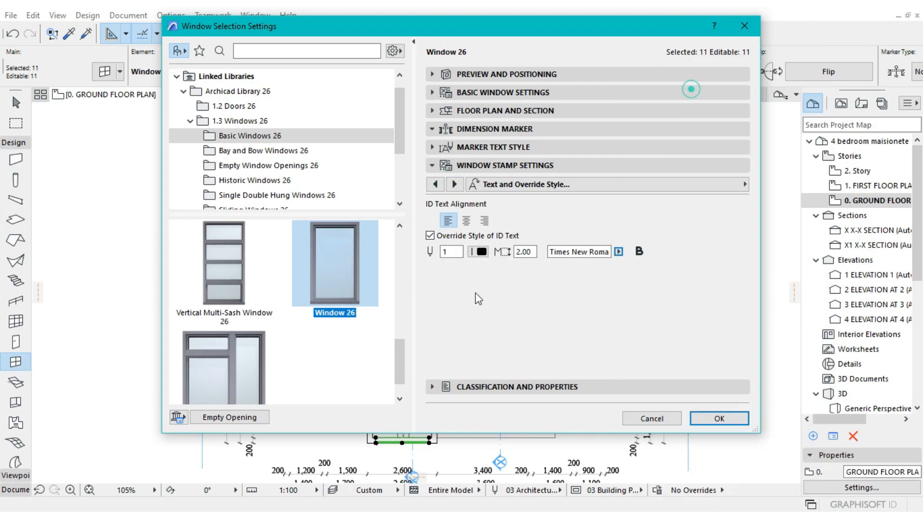
Step: Override the window stamp's detail box style with the Times New Roman Western font and a new text height, and apply the settings
click(430, 307)
click(618, 323)
scroll(680, 117, up, 15)
scroll(680, 117, down, 10)
scroll(711, 366, down, 5)
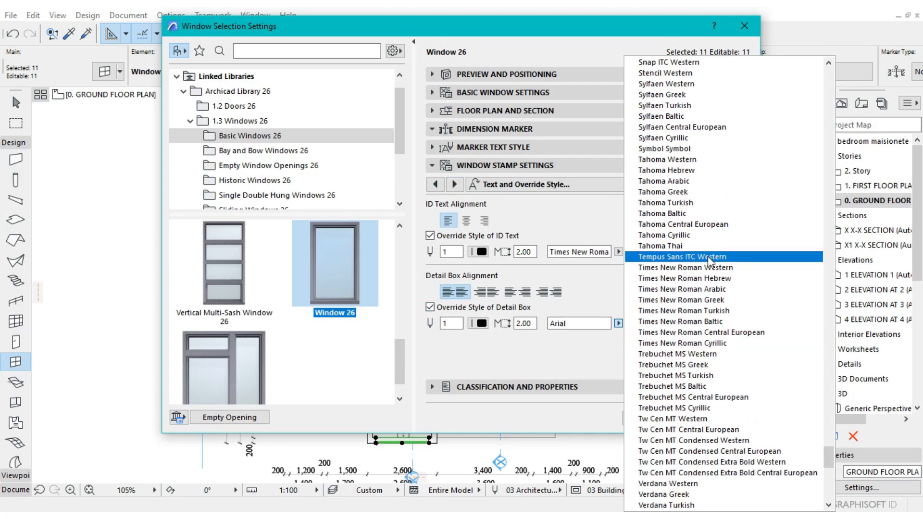
click(709, 266)
click(531, 323)
key(BackSpace)
key(BackSpace)
key(BackSpace)
key(Return)
Step: Remove the wallhole dimensions from the corner window stamps' content from 1:50 and override their detail box style with Times New Roman Western
scroll(454, 260, up, 3)
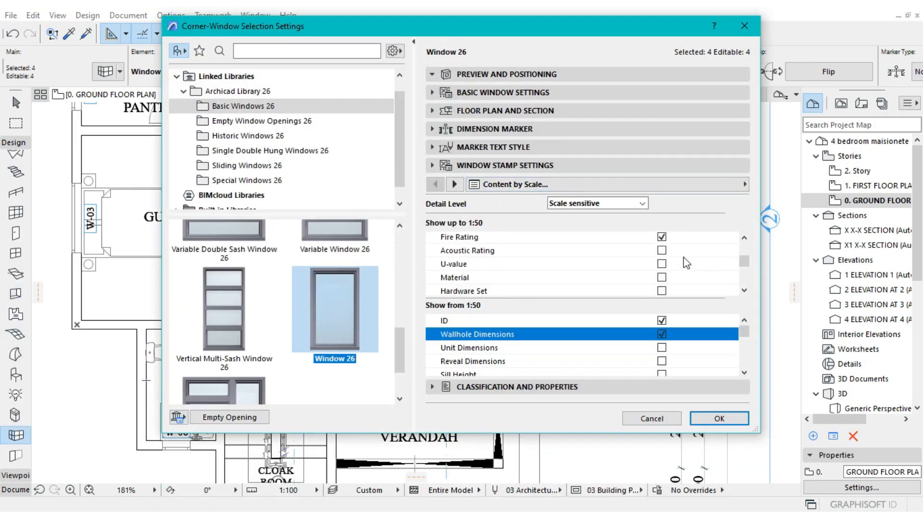
click(662, 334)
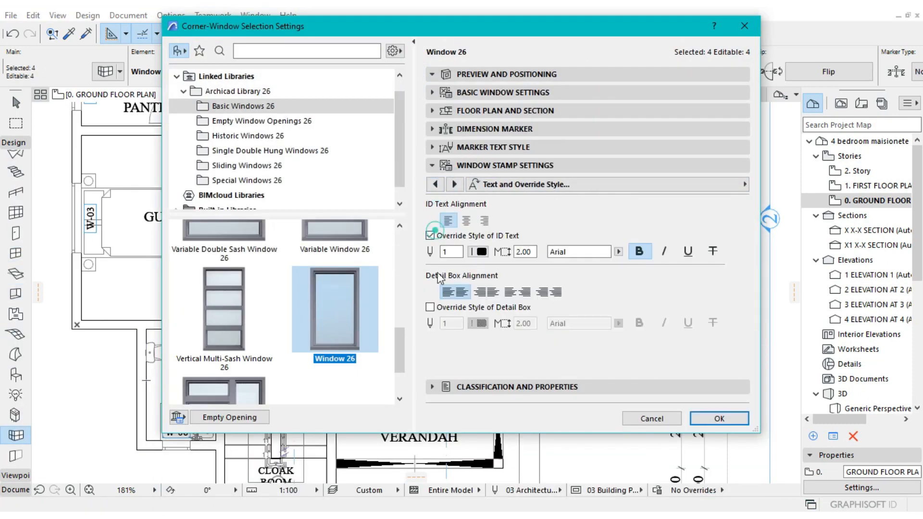
click(618, 324)
scroll(704, 389, down, 20)
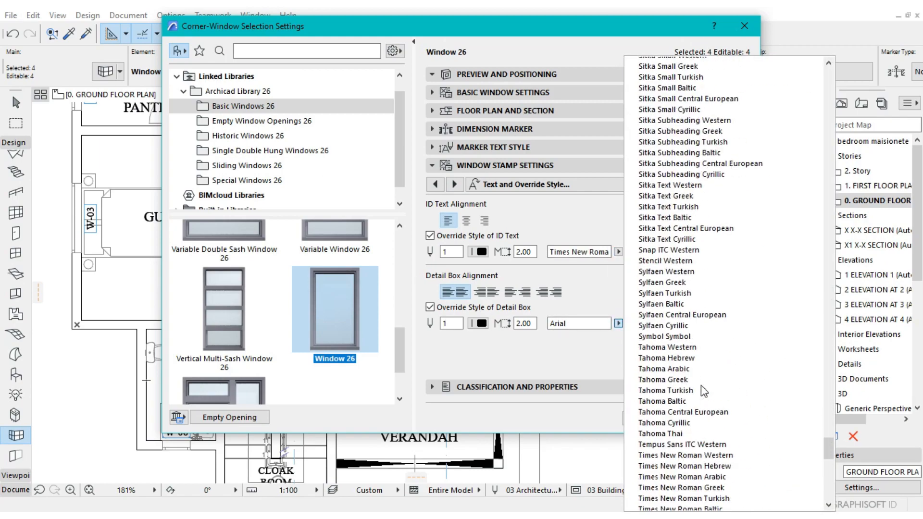
click(692, 456)
double_click(525, 324)
text(1)
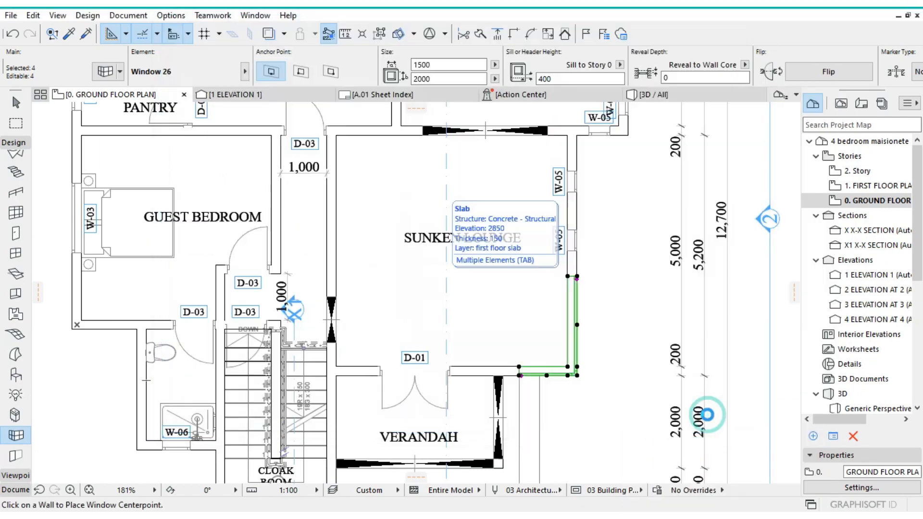
Step: Reposition the closely spaced W-05 windows at the dining room's corner near the sunken lounge to separate their overlapping ID stamps
scroll(449, 201, down, 5)
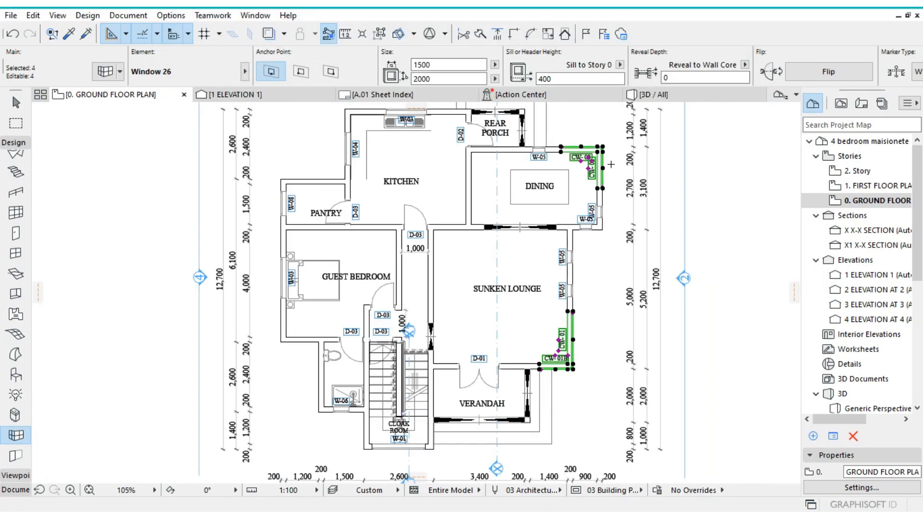
scroll(515, 290, up, 6)
scroll(515, 290, up, 1)
key(Escape)
scroll(522, 196, up, 3)
click(488, 198)
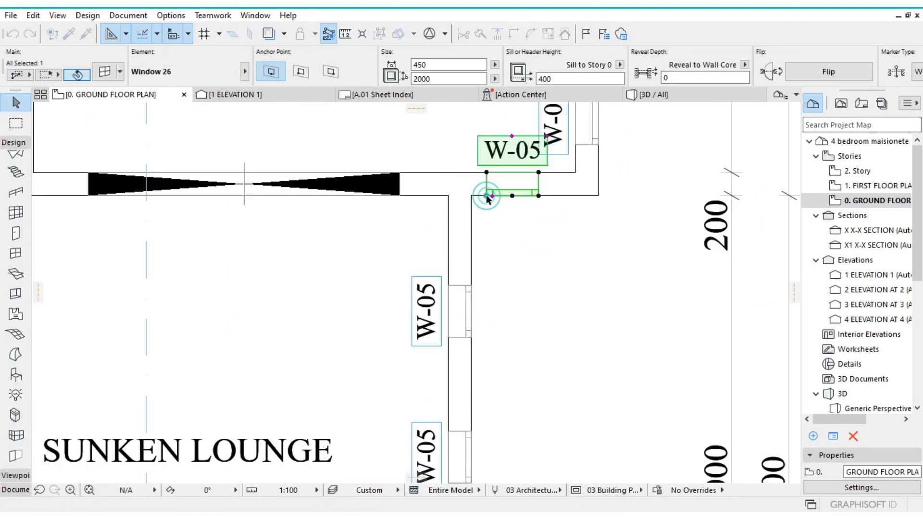
scroll(489, 197, down, 1)
click(586, 189)
click(523, 261)
click(556, 281)
scroll(569, 212, down, 6)
scroll(511, 160, up, 2)
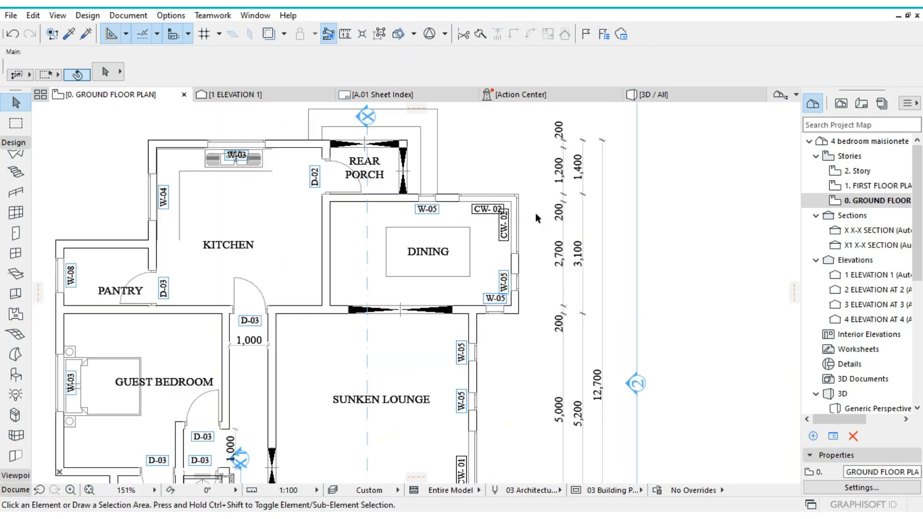
Step: Delete the extra witness line that splits the wall thickness dimension between the kitchen and rear porch in the innermost dimension chain
scroll(511, 160, down, 2)
click(90, 490)
scroll(414, 288, up, 1)
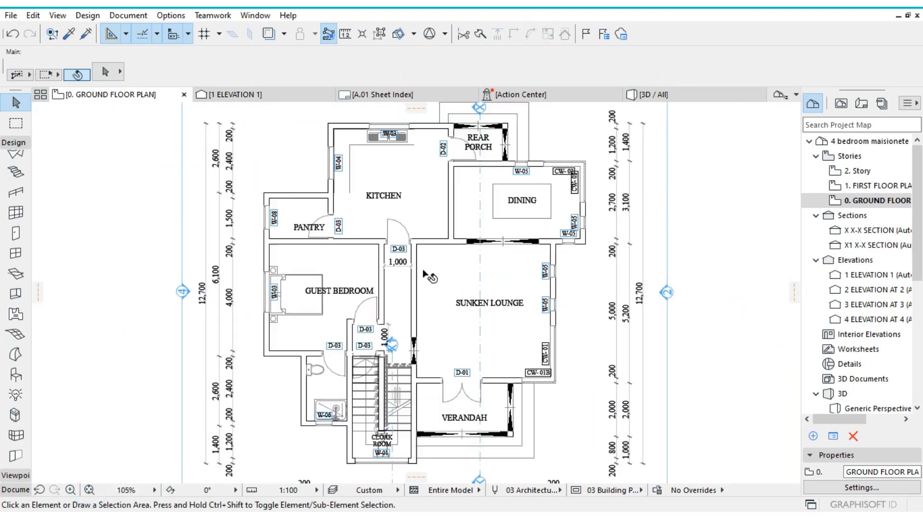
scroll(426, 274, down, 1)
scroll(530, 146, up, 1)
scroll(530, 147, down, 1)
key(Up)
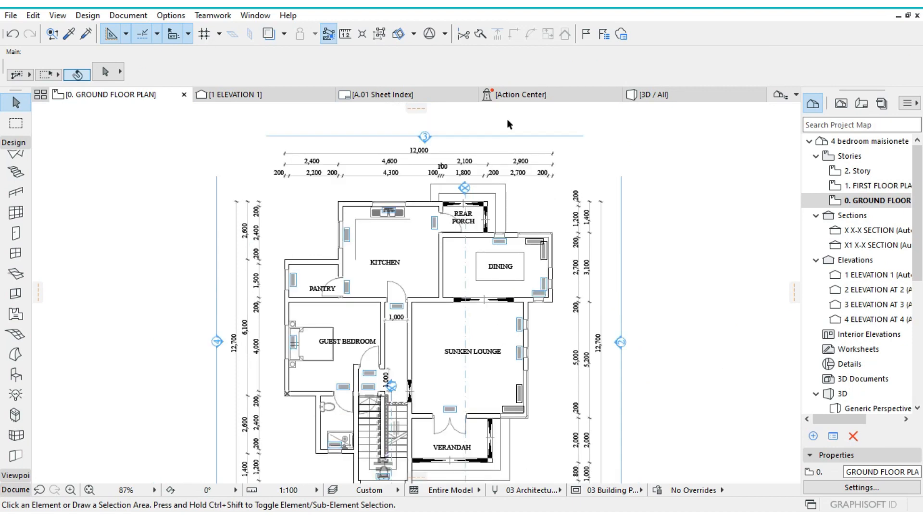
scroll(500, 169, up, 4)
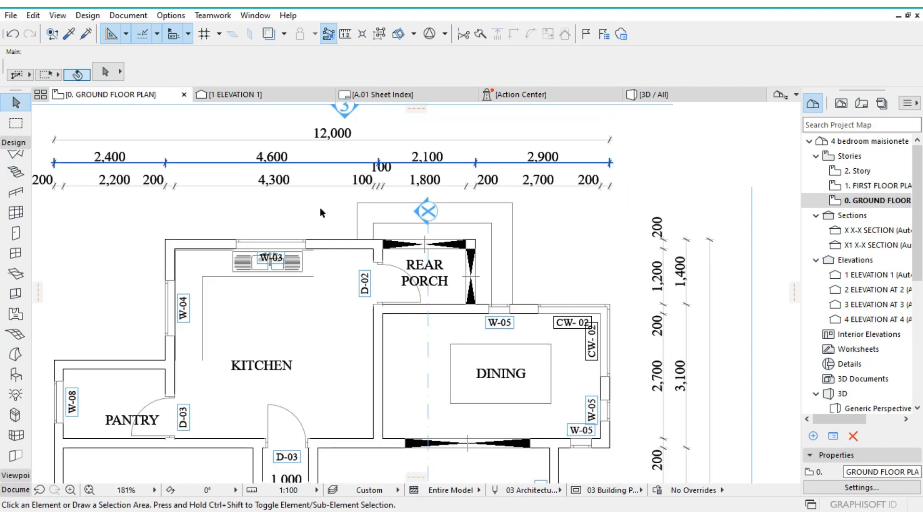
scroll(378, 187, up, 3)
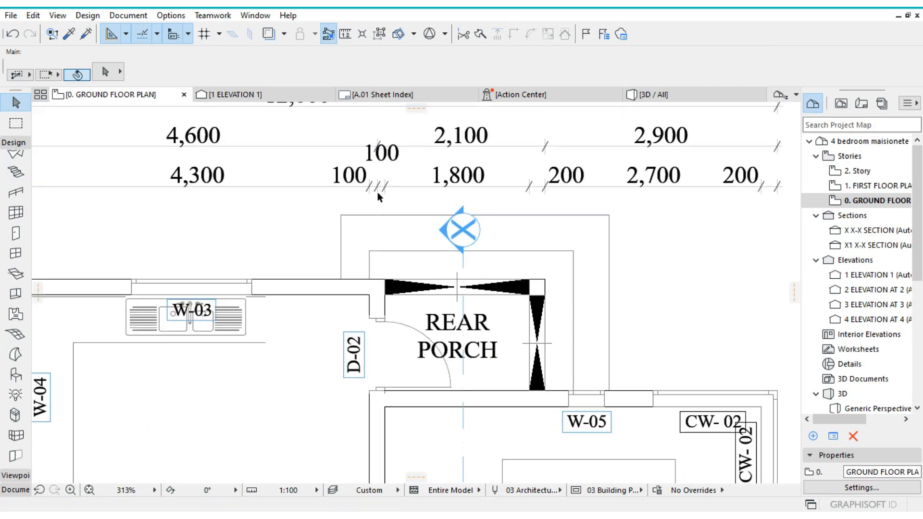
click(379, 193)
click(378, 192)
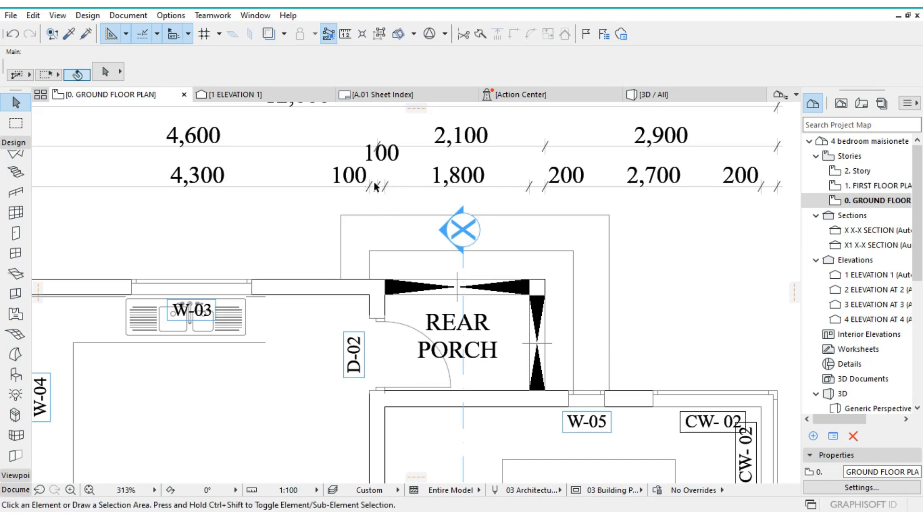
click(374, 180)
click(382, 186)
click(377, 187)
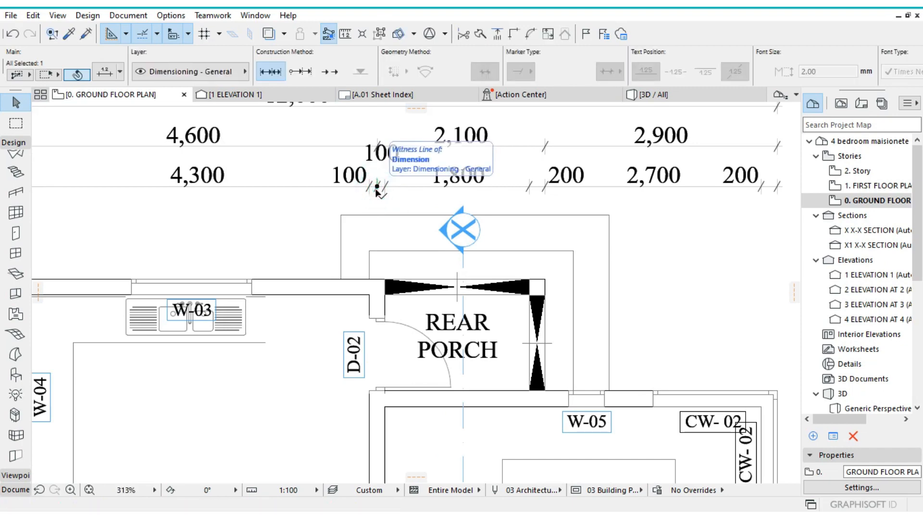
click(375, 192)
scroll(393, 161, down, 5)
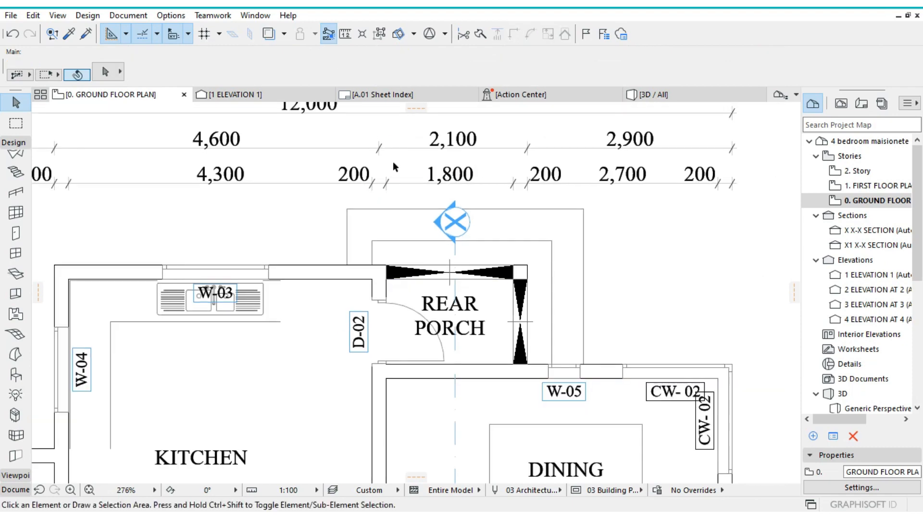
scroll(391, 175, down, 1)
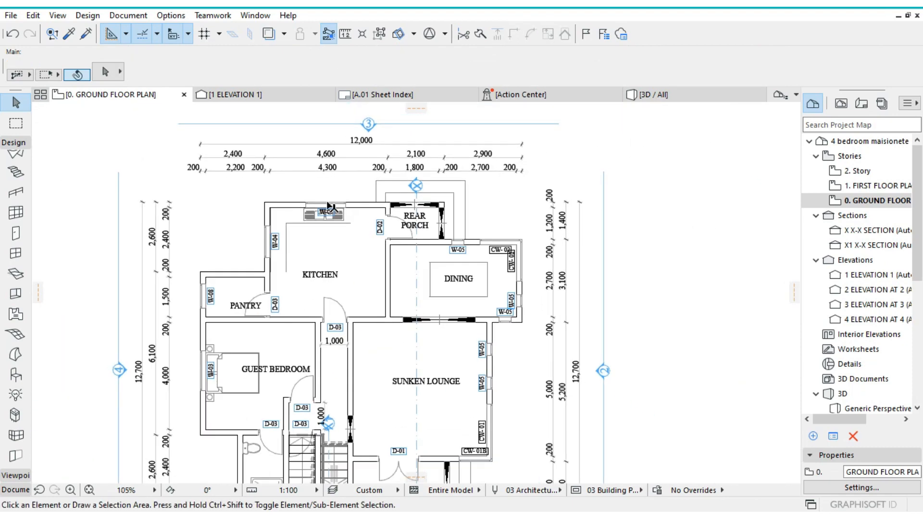
Step: Place the ground floor plan as a drawing on the A.01 Sheet Index layout, below the elevations
scroll(309, 182, up, 3)
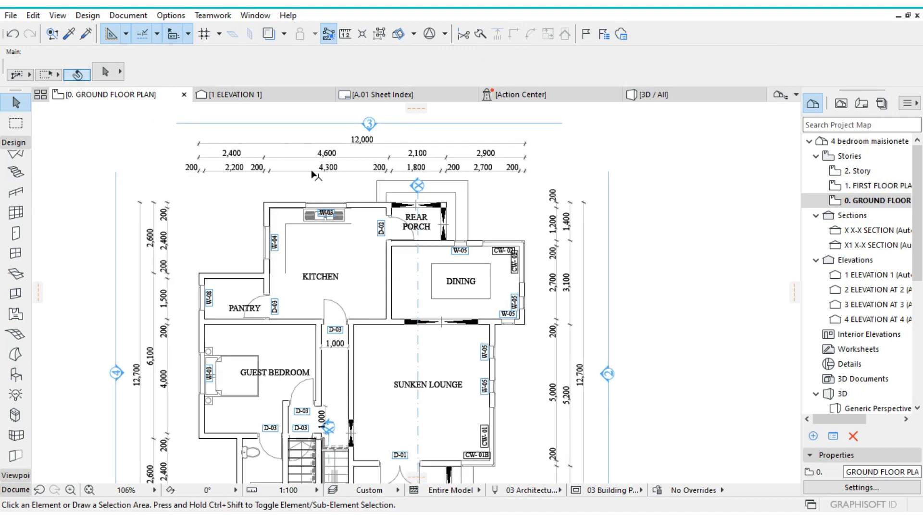
scroll(333, 172, up, 4)
scroll(333, 171, down, 3)
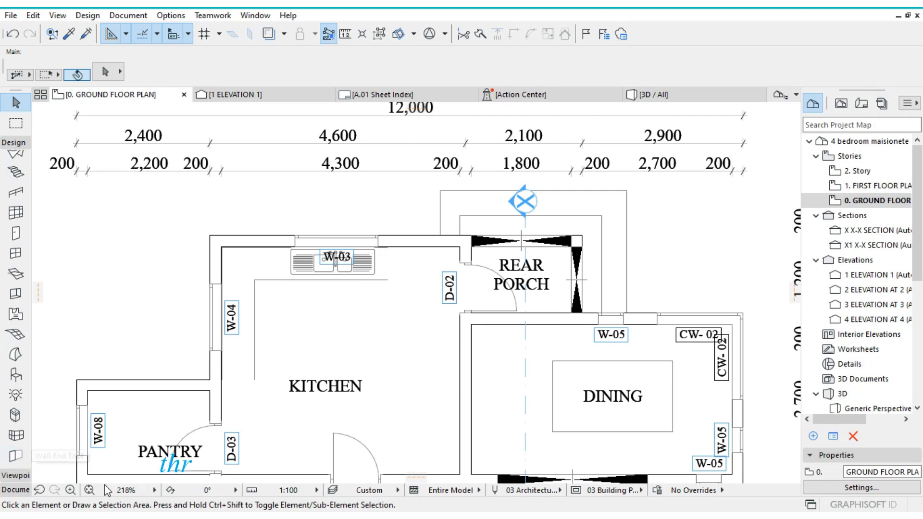
click(89, 490)
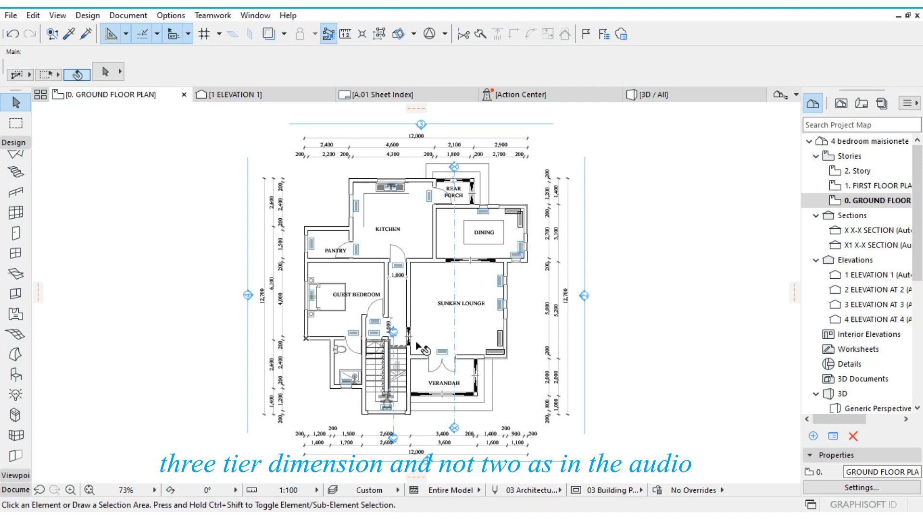
click(497, 303)
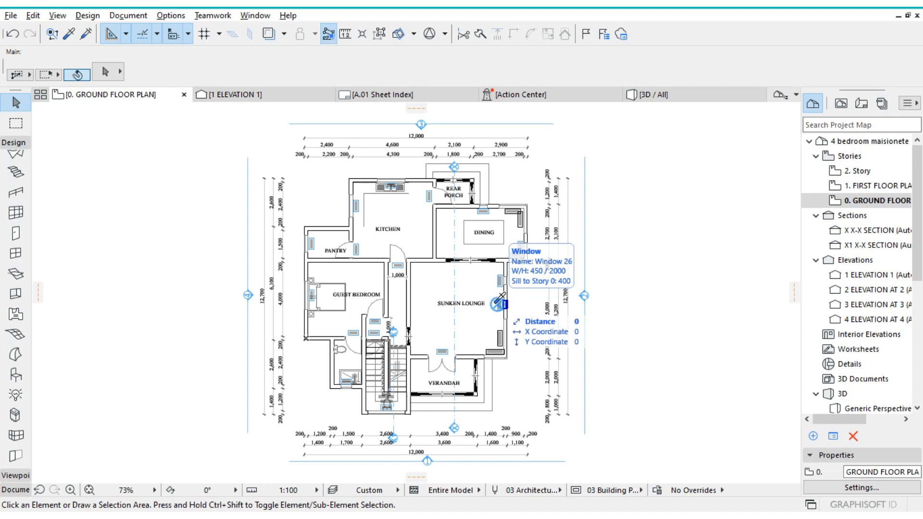
key(alt+F7)
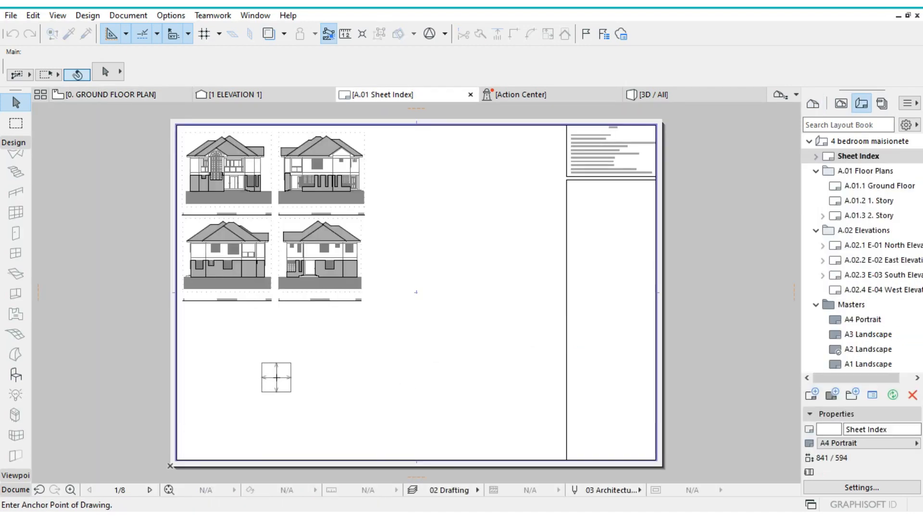
click(276, 377)
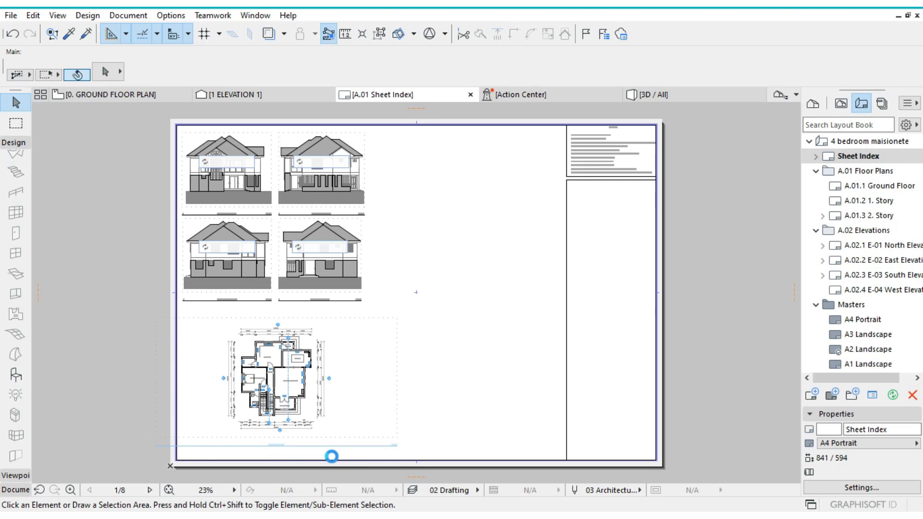
Step: Crop both sides of the ground floor drawing's frame and move the drawing toward the sheet's margin beneath the elevations
click(360, 383)
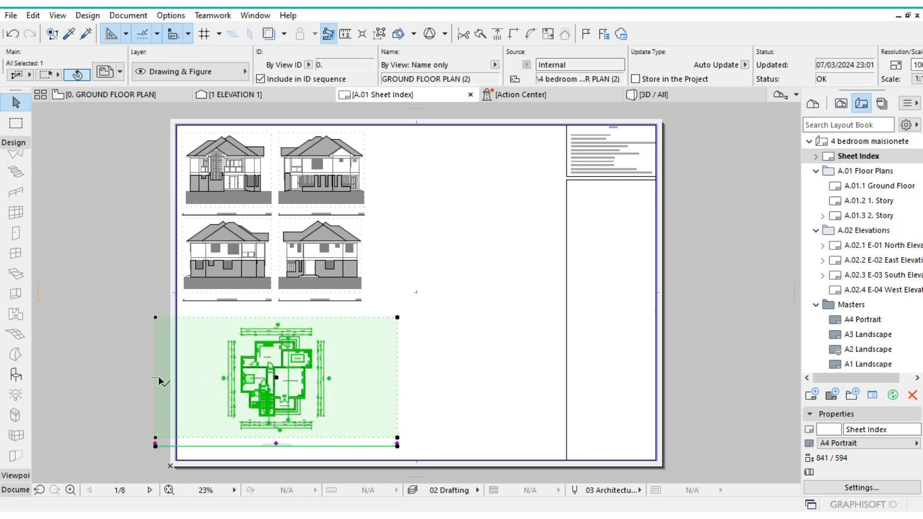
click(397, 377)
click(334, 377)
click(274, 377)
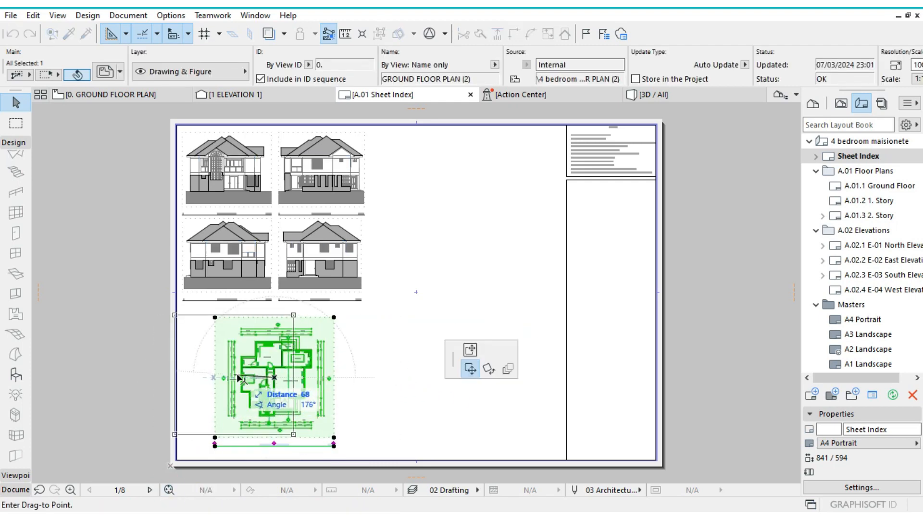
click(242, 375)
key(Escape)
Step: Draw a solid horizontal line from the ground floor drawing frame's lower-left corner, extending well past the drawing across the sheet
click(18, 490)
click(15, 371)
scroll(205, 436, up, 5)
click(150, 426)
key(Escape)
click(271, 72)
click(151, 427)
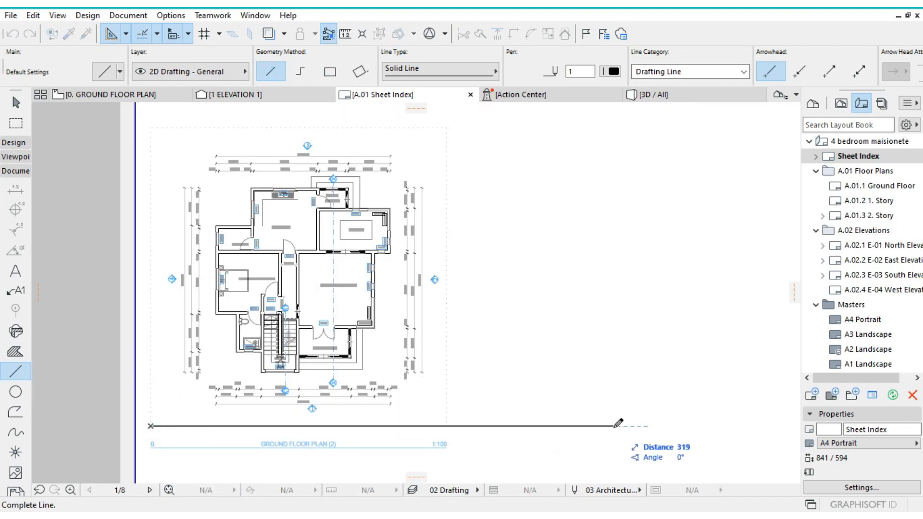
middle_drag(768, 425, 615, 424)
click(689, 423)
click(169, 490)
key(Escape)
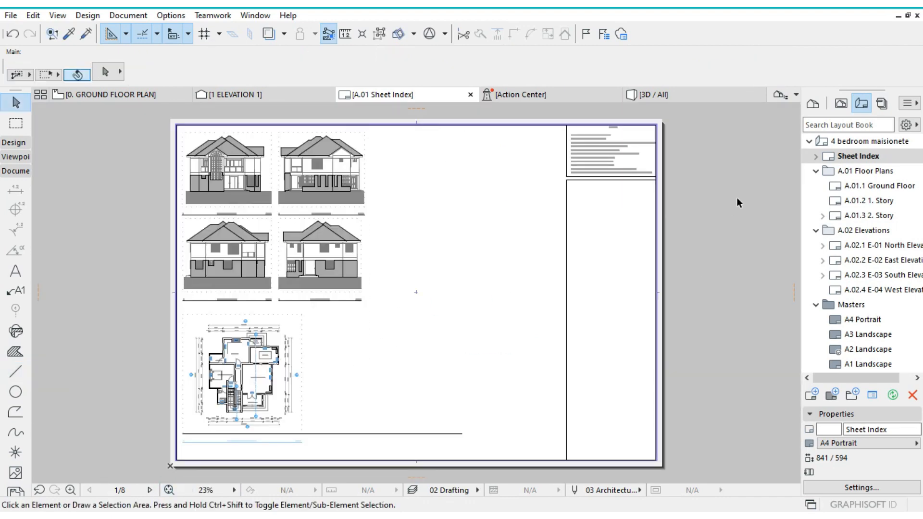
Step: Open the first floor plan and examine its door and window stamps and its dimensions
click(812, 104)
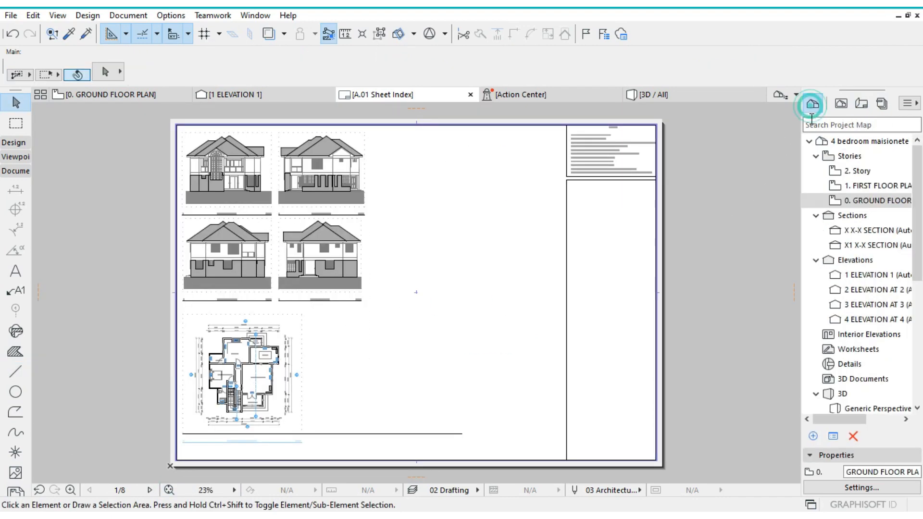
double_click(877, 186)
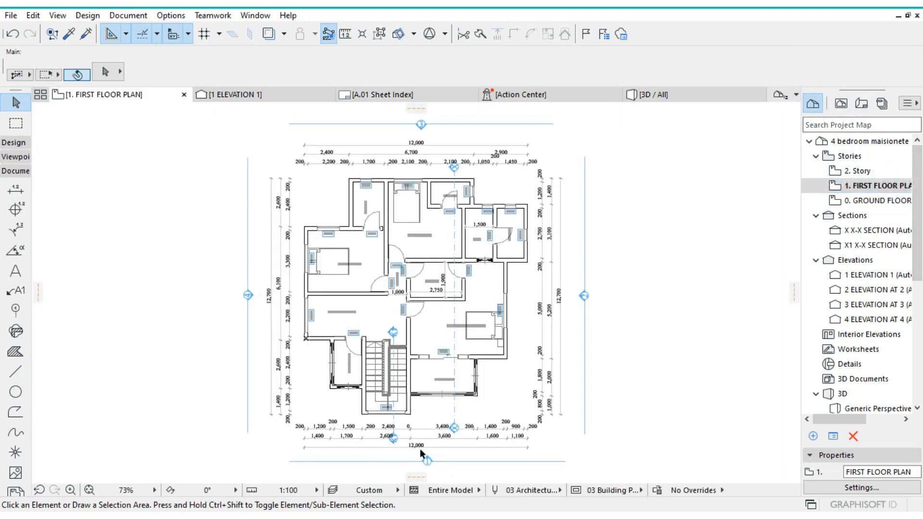
scroll(406, 260, up, 3)
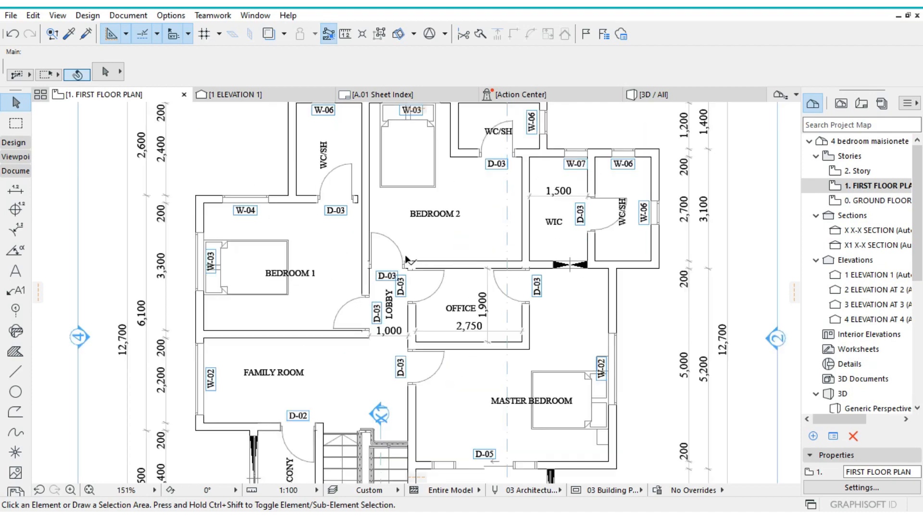
scroll(411, 257, down, 2)
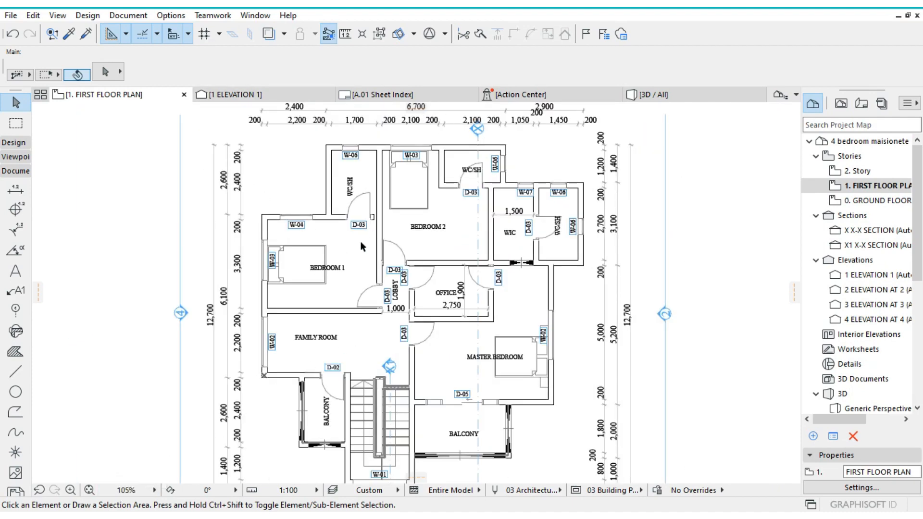
click(89, 490)
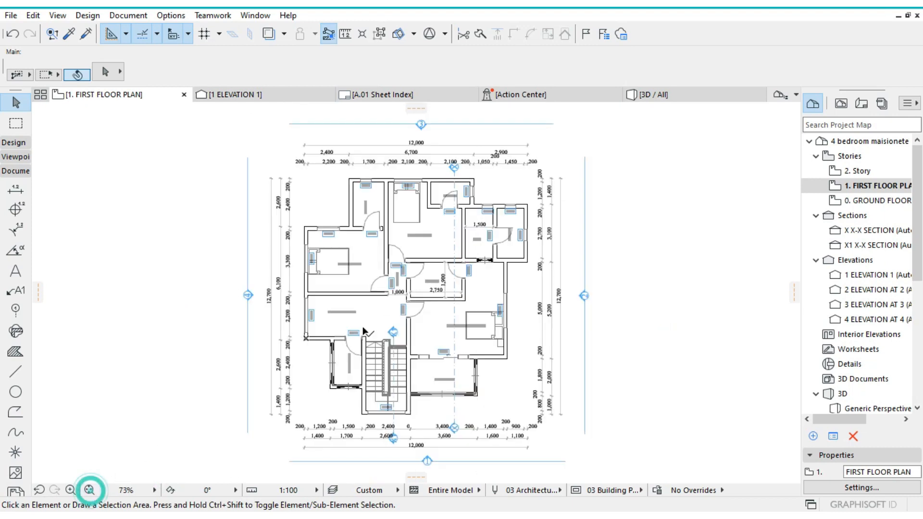
Step: Place the first floor plan on the A.01 Sheet Index layout beside the ground floor drawing and crop the left side of its frame
click(430, 98)
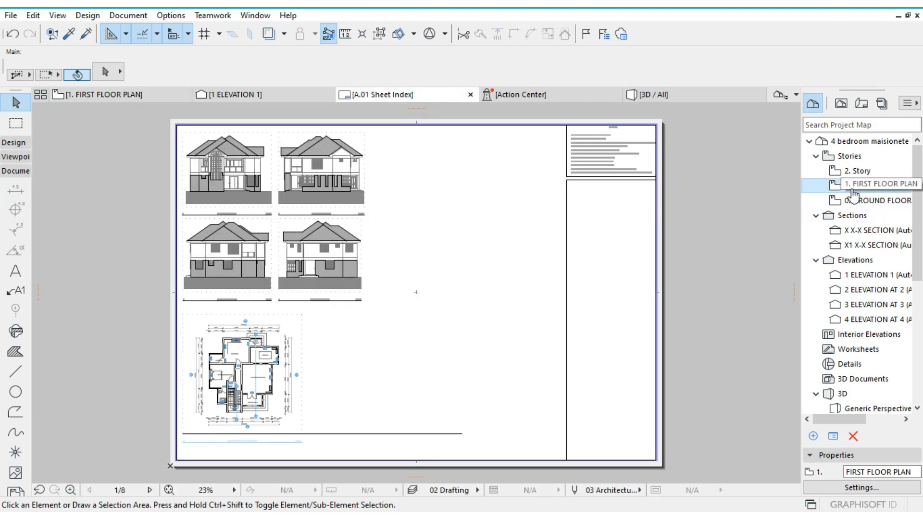
mouse_move(859, 185)
mouse_down()
mouse_move(814, 181)
mouse_move(570, 253)
mouse_move(420, 366)
mouse_move(435, 365)
mouse_up()
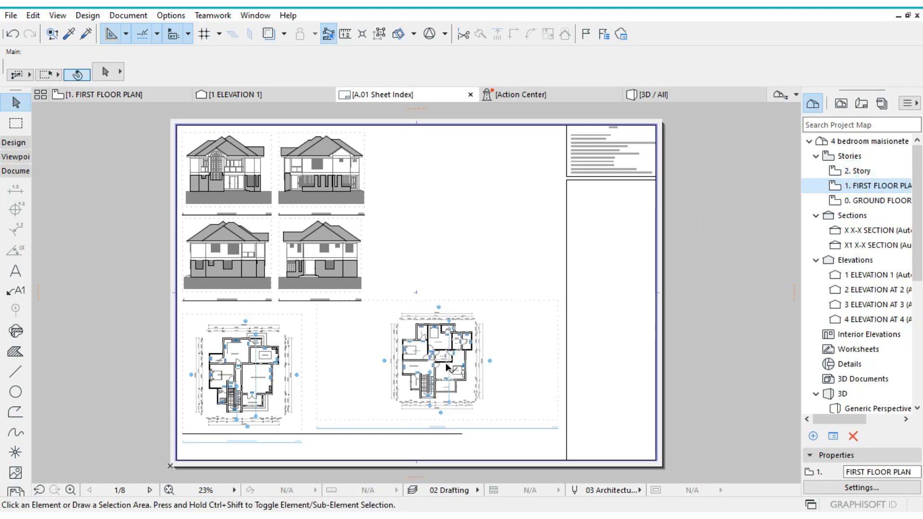
click(335, 384)
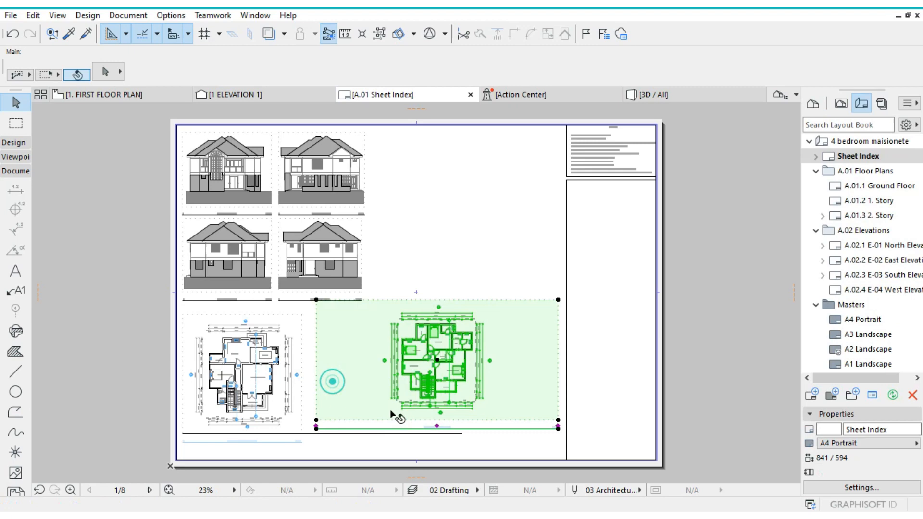
click(316, 361)
click(433, 425)
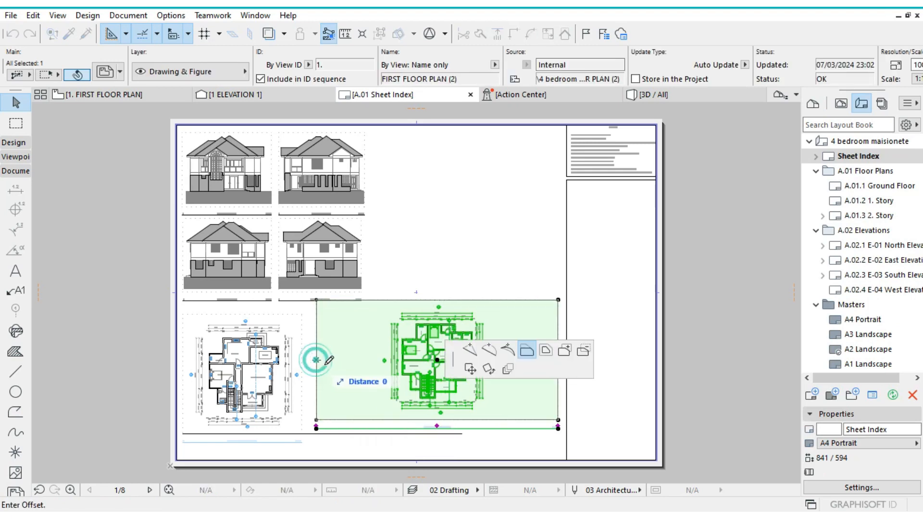
click(375, 362)
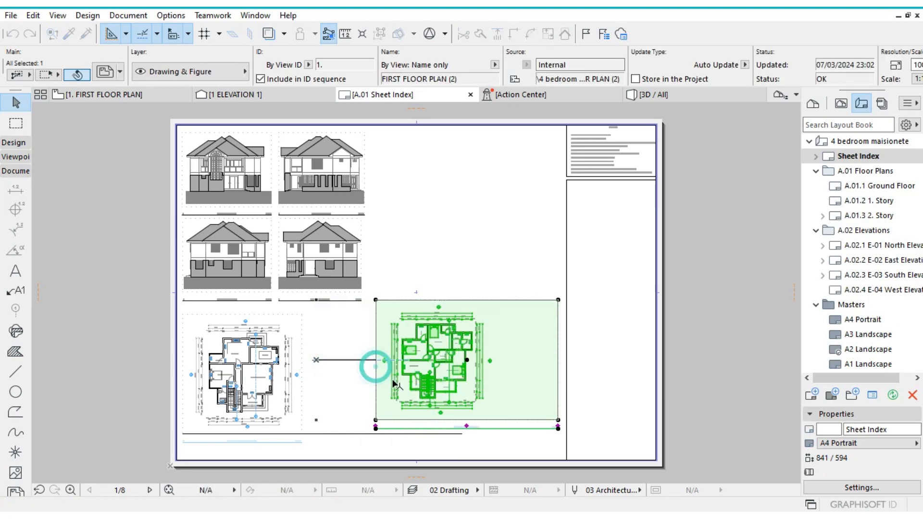
Step: Crop the right, lower and upper edges of the first floor plan's frame closer to its dimension lines and markers
click(557, 356)
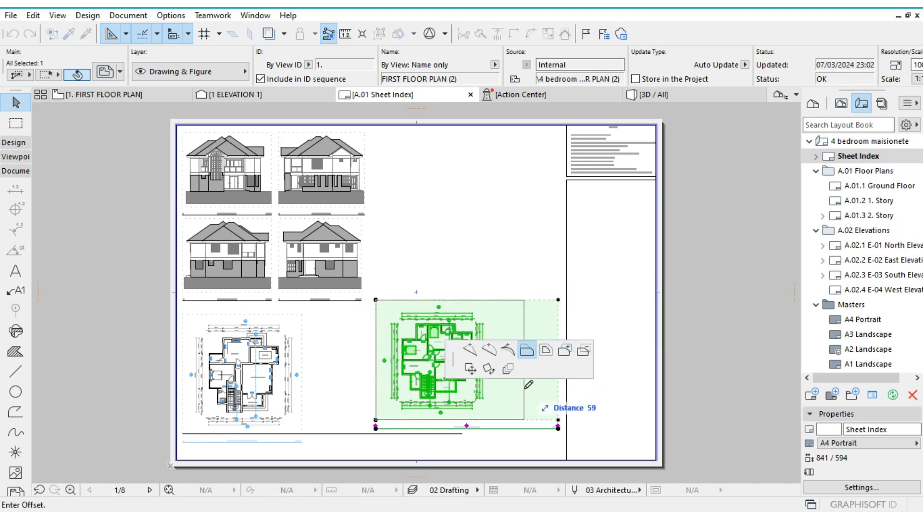
click(501, 387)
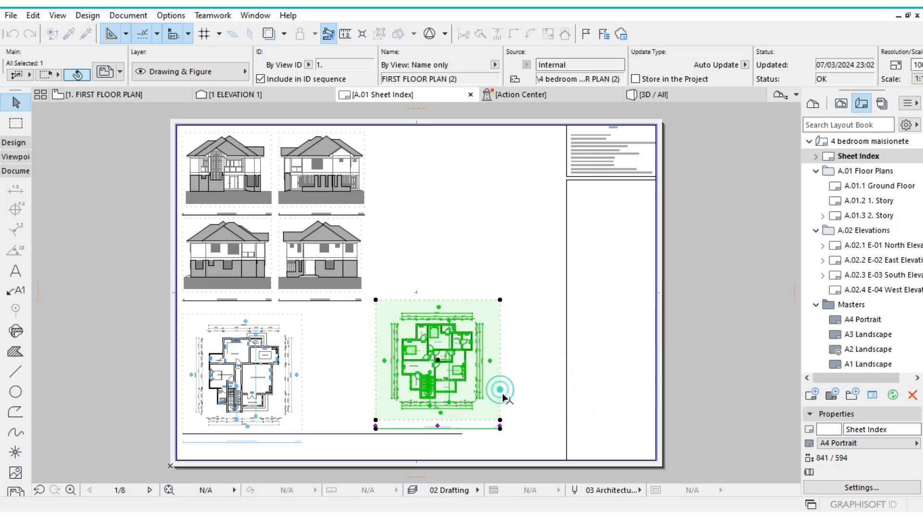
scroll(502, 362, up, 5)
scroll(501, 366, down, 1)
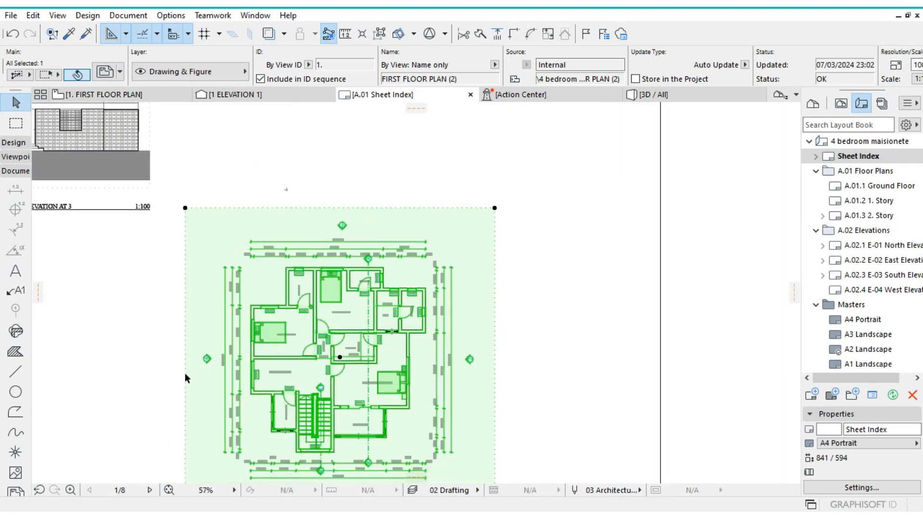
scroll(339, 315, up, 3)
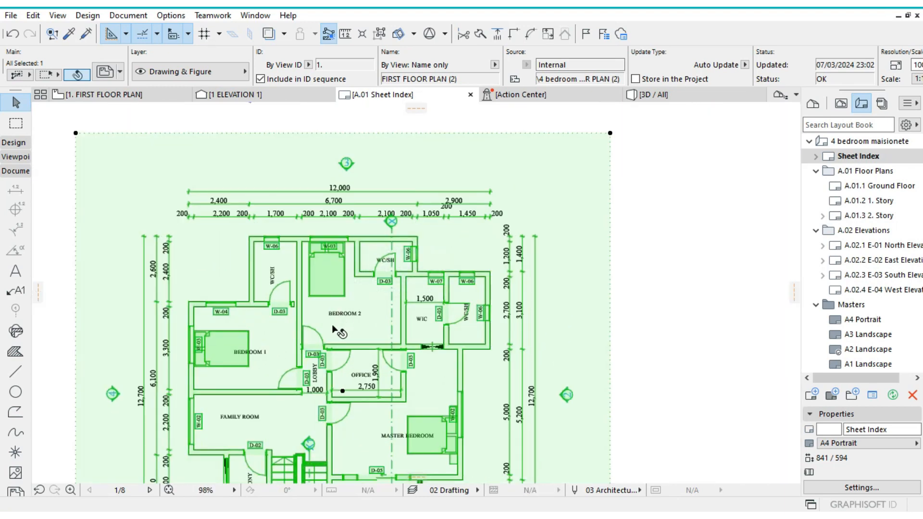
scroll(335, 330, down, 5)
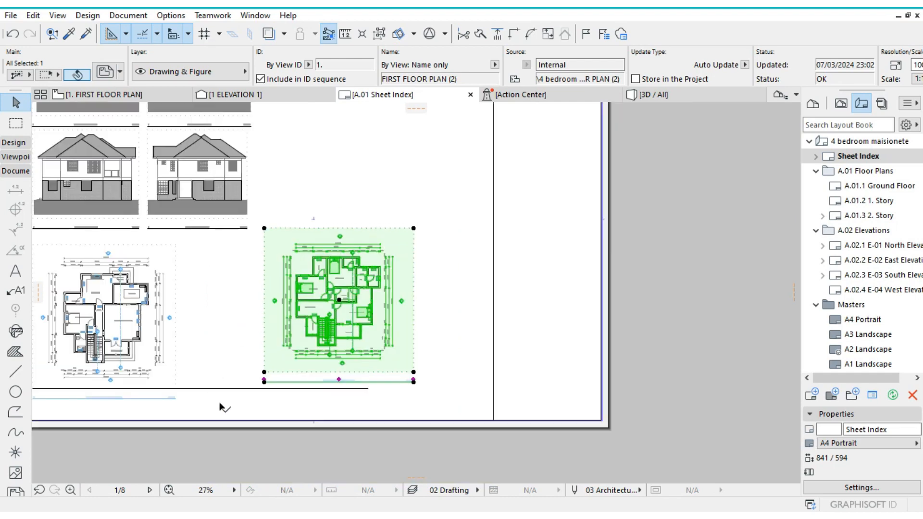
click(169, 490)
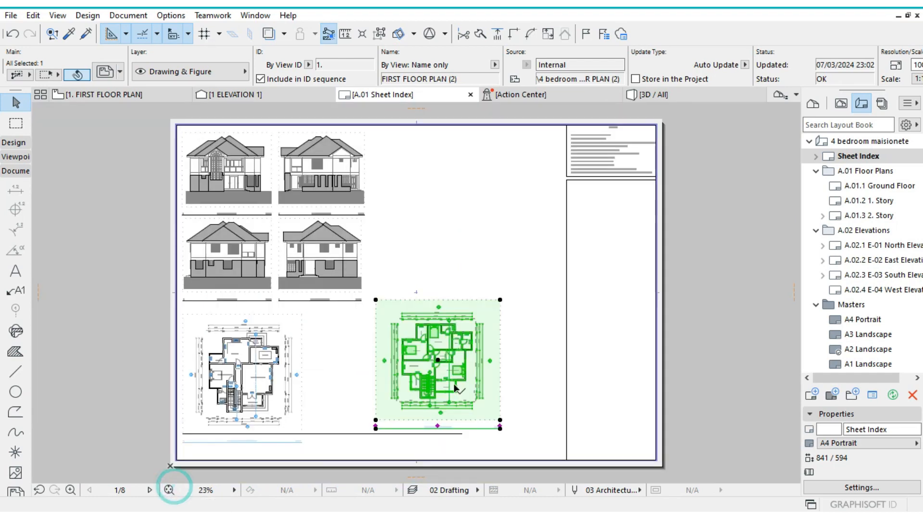
scroll(418, 426, up, 1)
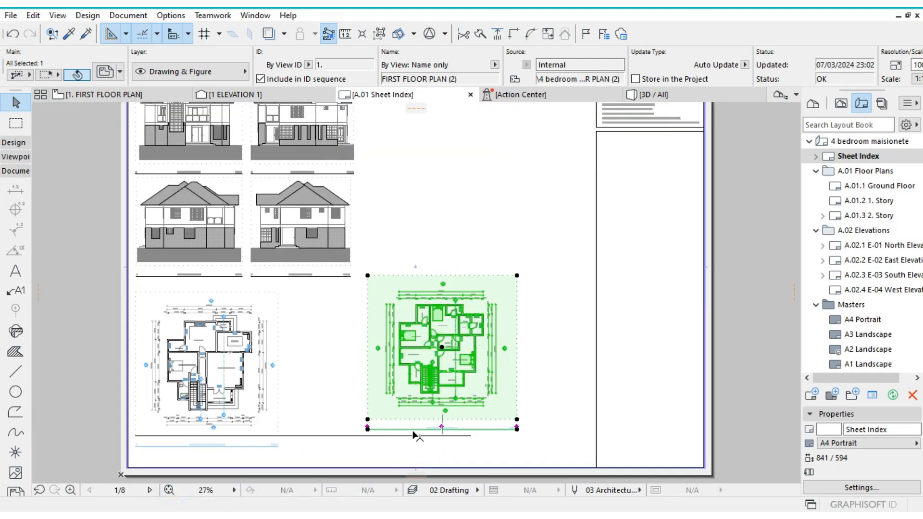
click(442, 419)
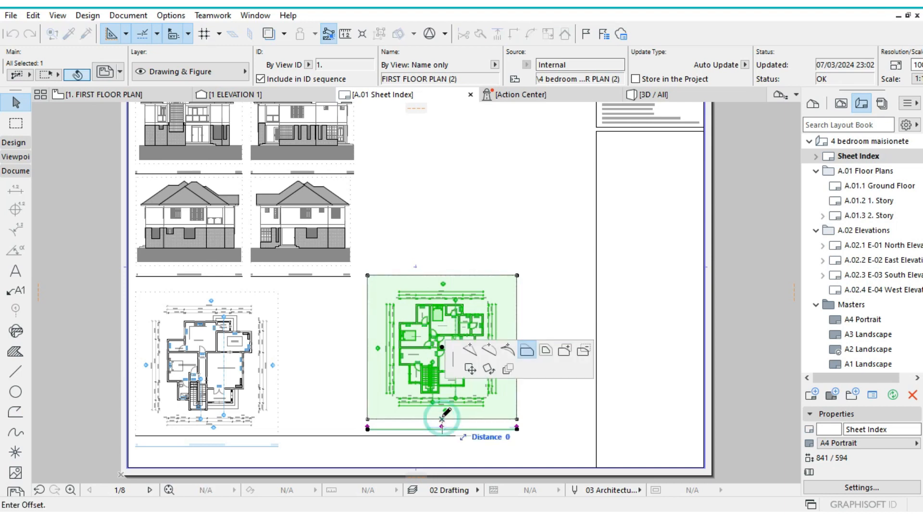
click(448, 275)
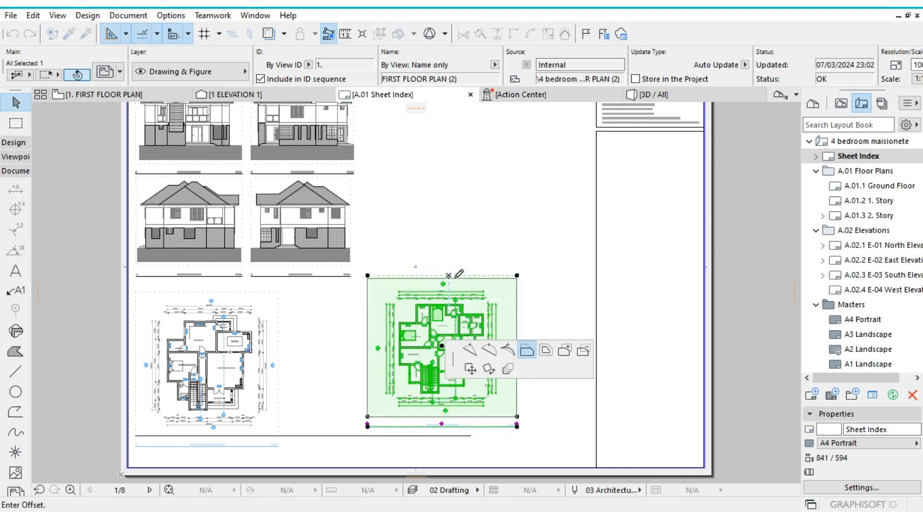
click(450, 277)
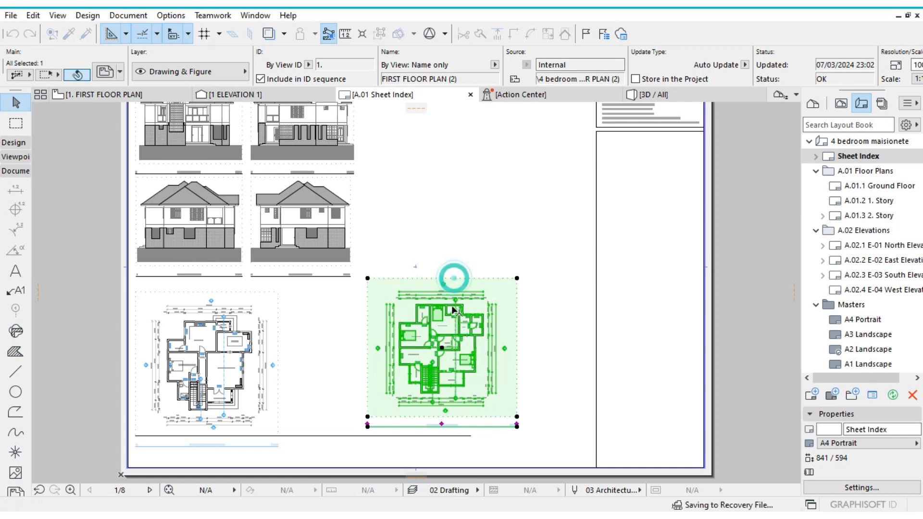
Step: Move the first floor plan by its frame's lower-left corner onto the horizontal line, just beside the ground floor plan
click(339, 441)
click(379, 418)
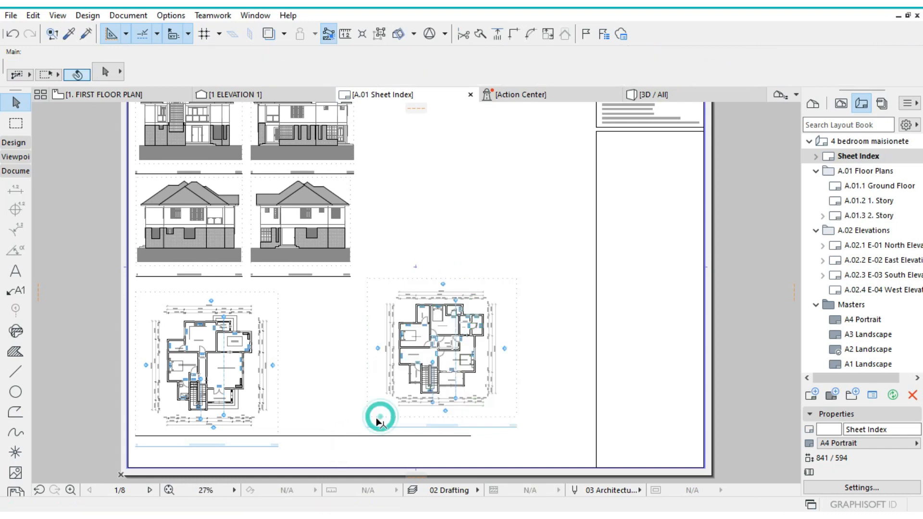
click(368, 417)
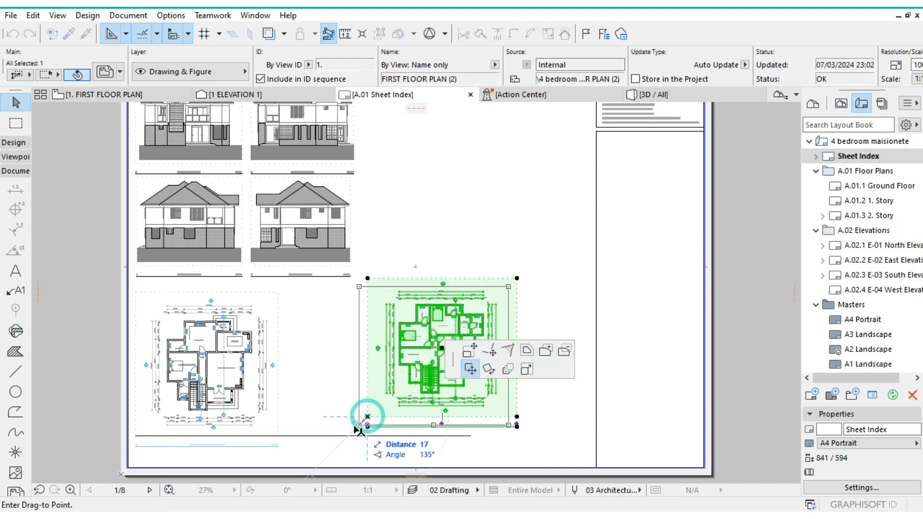
click(306, 436)
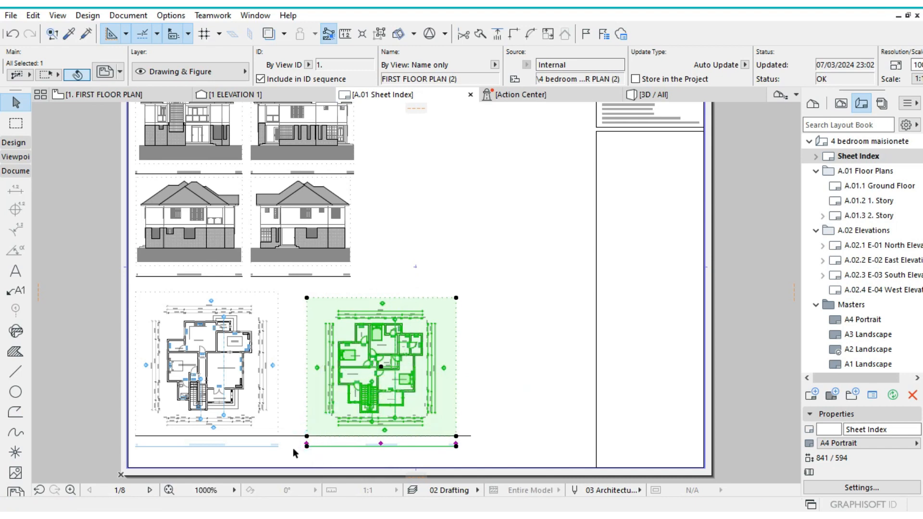
click(293, 448)
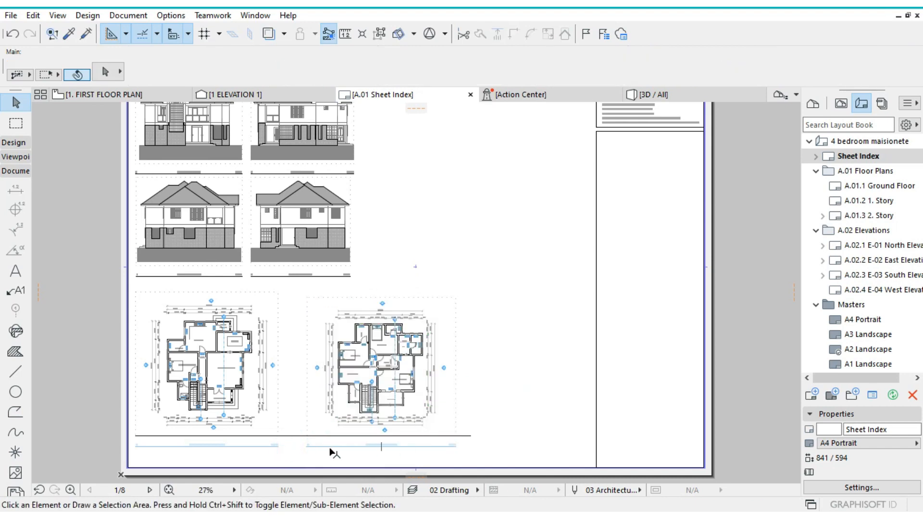
Step: Crop the lower edge of the ground floor plan's frame slightly and move the drawing straight down onto the horizontal line
click(255, 340)
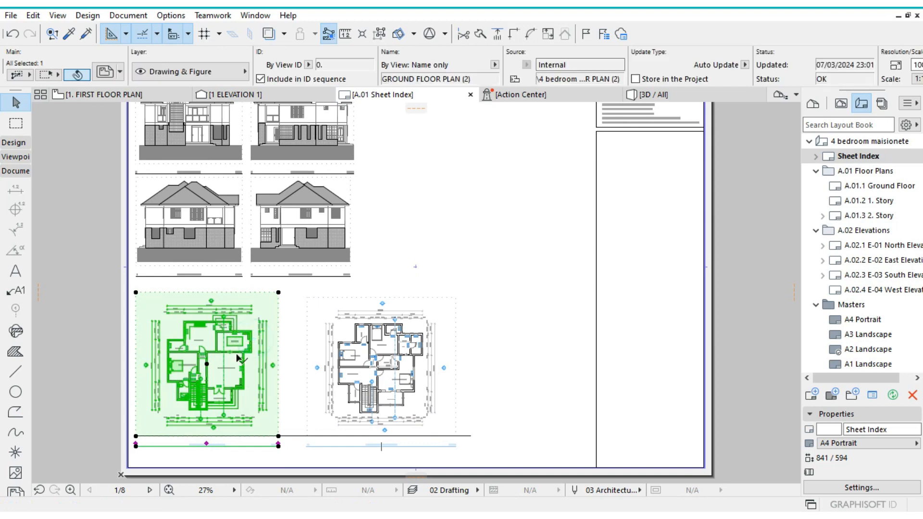
scroll(222, 435, up, 5)
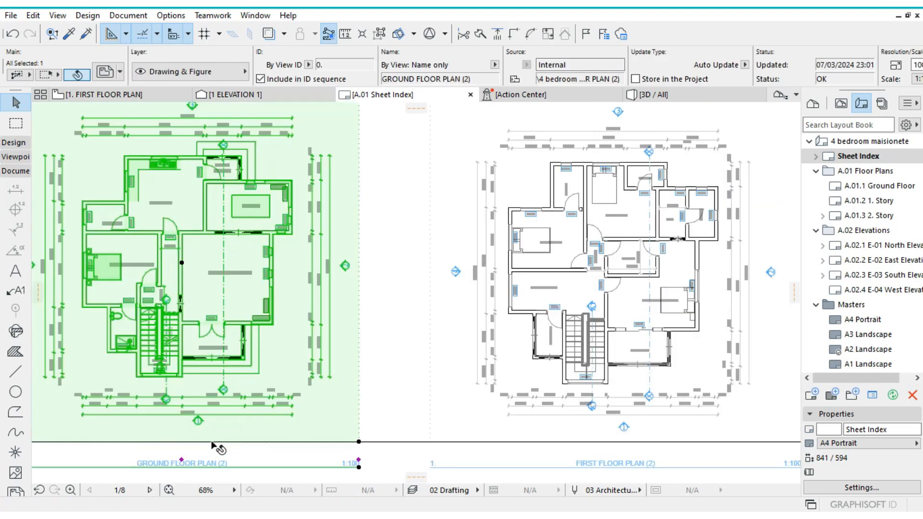
click(182, 441)
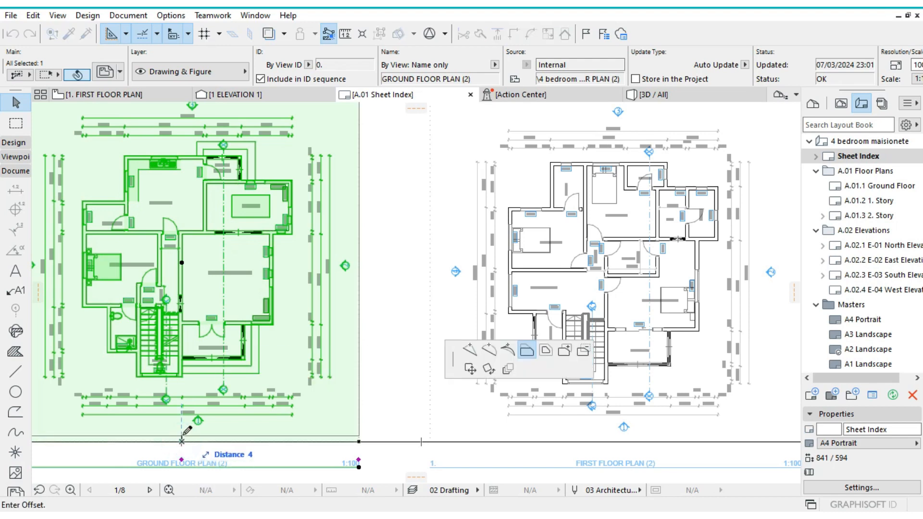
click(181, 433)
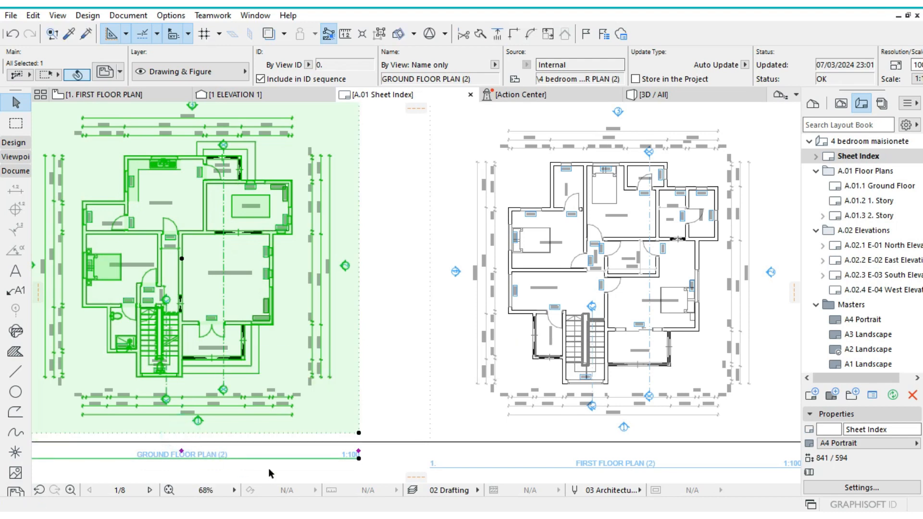
click(359, 433)
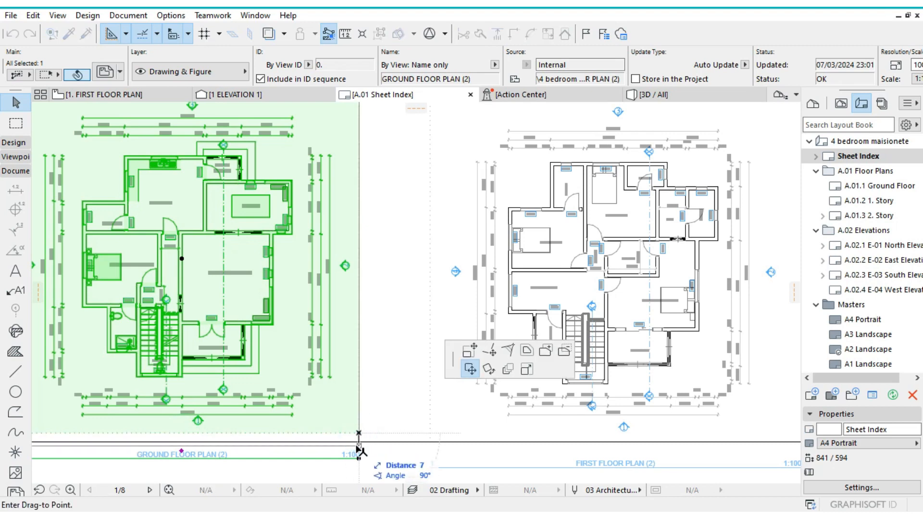
click(358, 442)
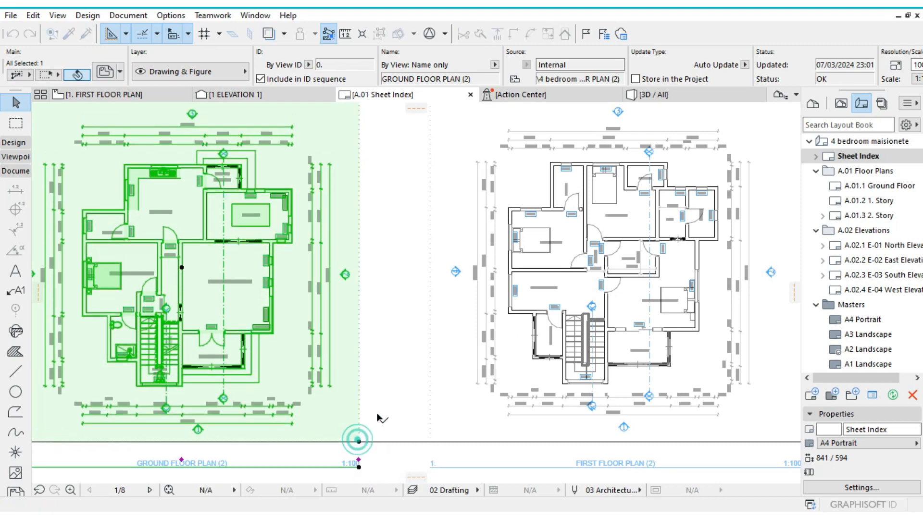
click(385, 401)
Step: Set the colors of both floor plan drawings to Black and White in their shared drawing settings
scroll(408, 349, down, 3)
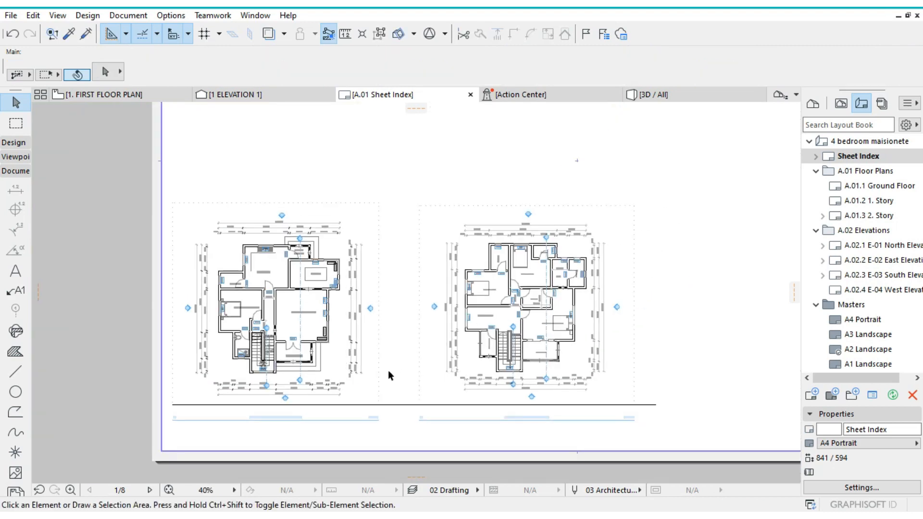
click(358, 350)
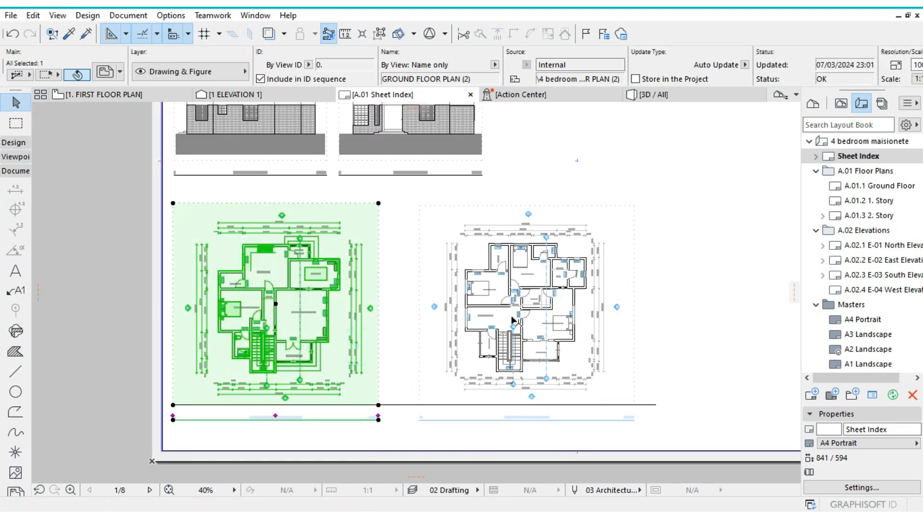
shift+click(511, 316)
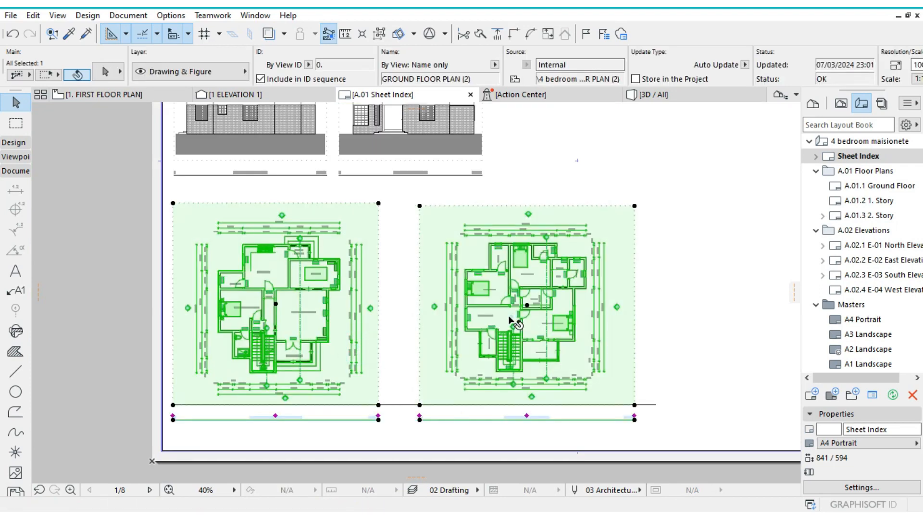
double_click(410, 250)
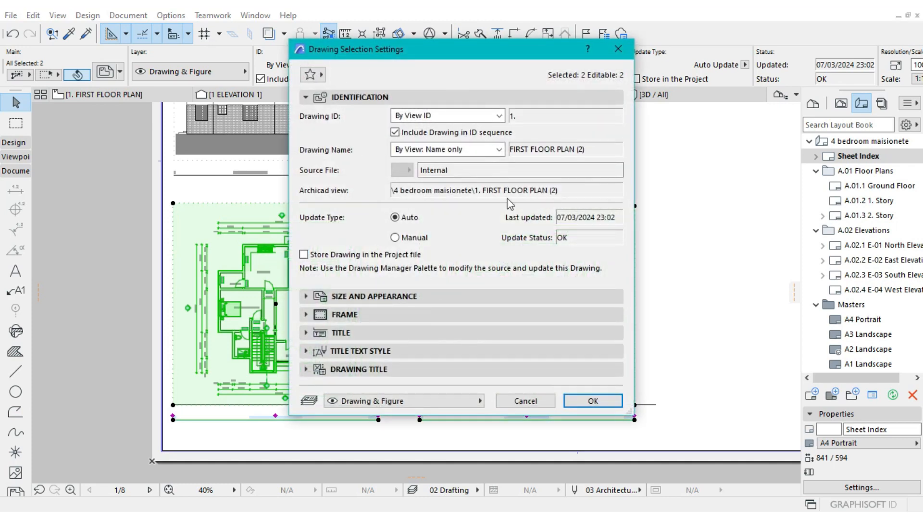
click(404, 297)
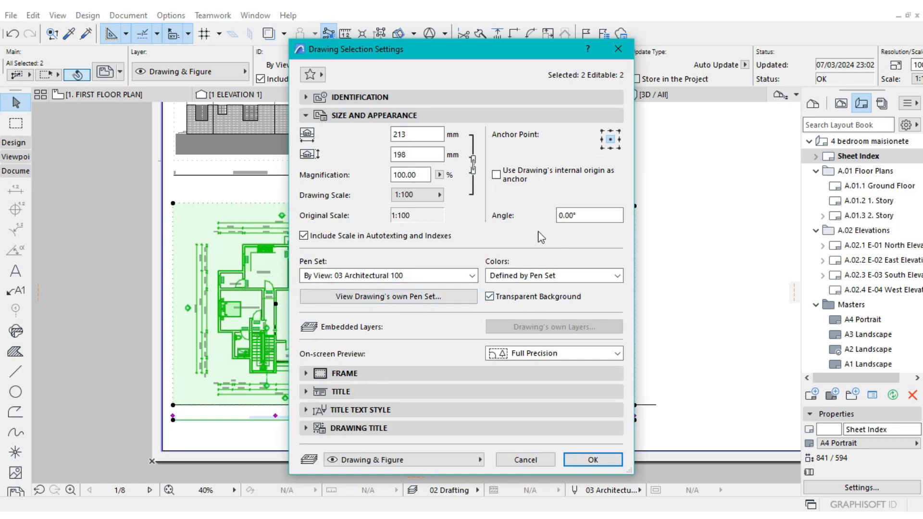
click(554, 284)
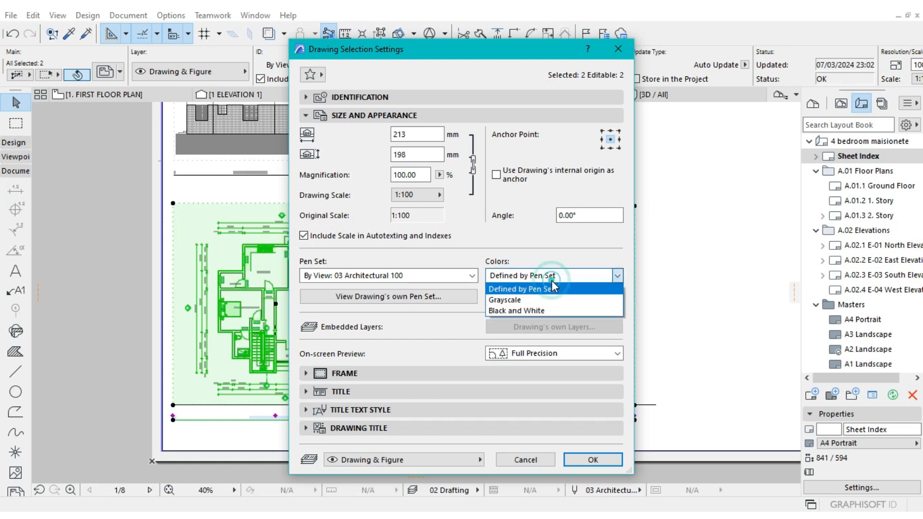
click(556, 309)
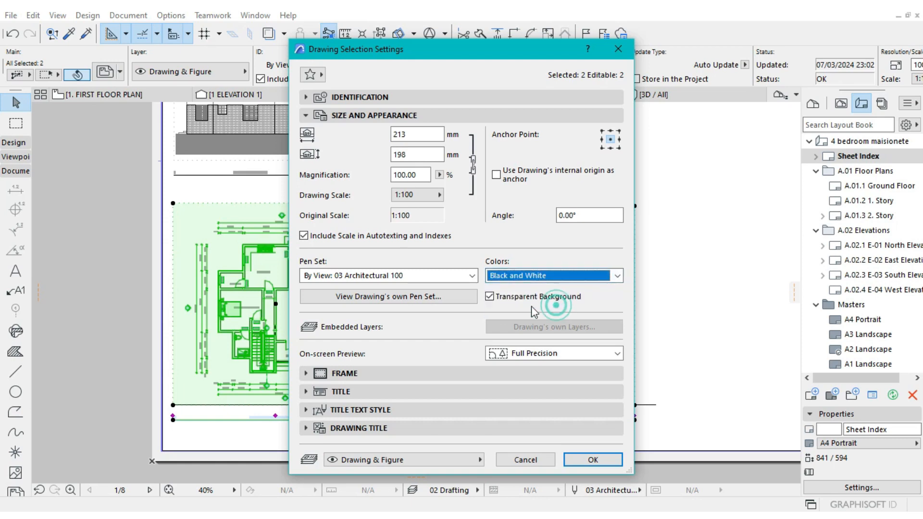
Step: Set the uniform title pen of both floor plan drawings to black pen 1
click(394, 390)
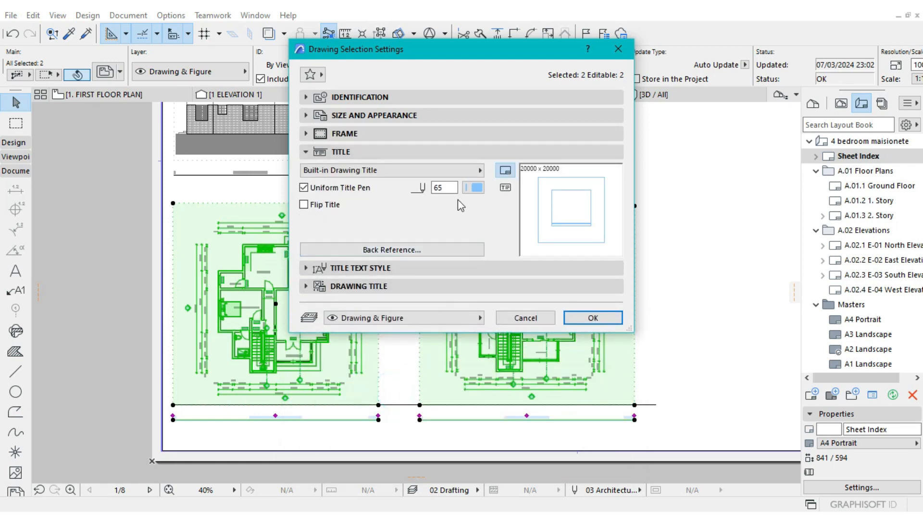
click(473, 189)
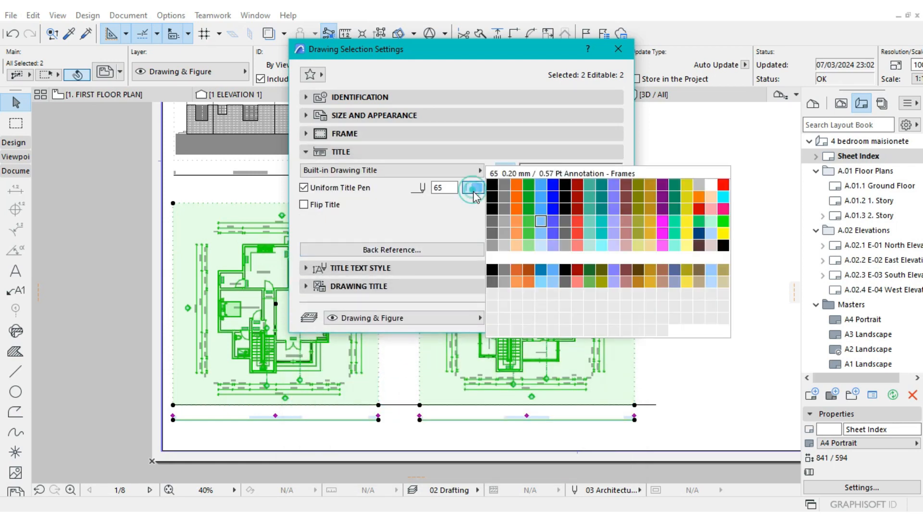
click(498, 188)
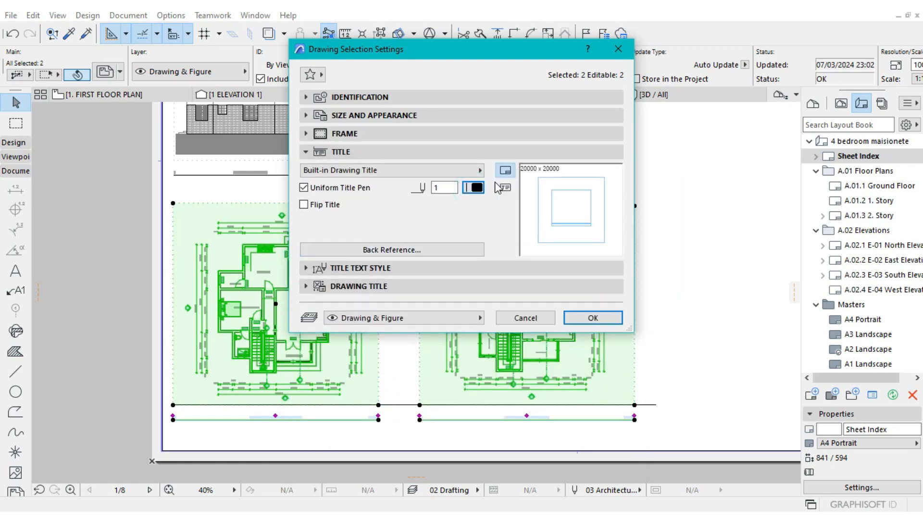
Step: Set the title font of both floor plan drawings to Times New Roman, apply the settings and deselect the drawings
click(440, 266)
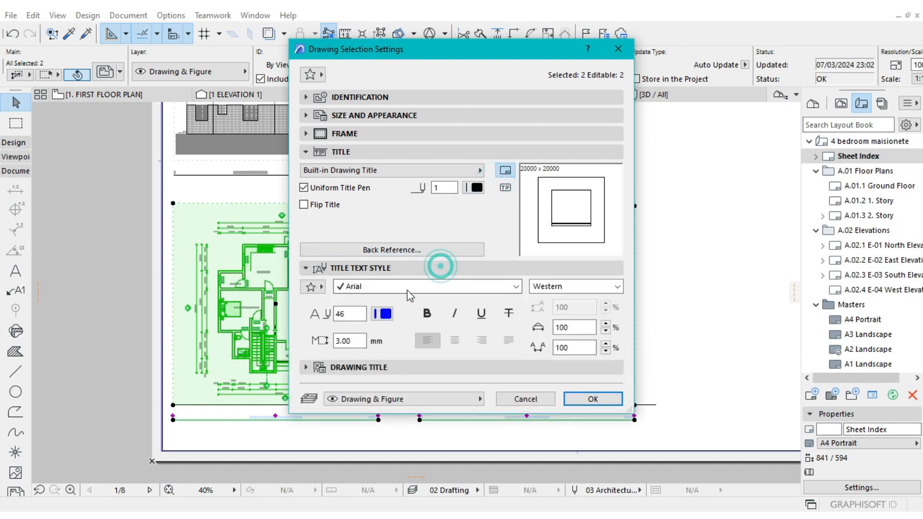
click(512, 285)
scroll(485, 202, up, 8)
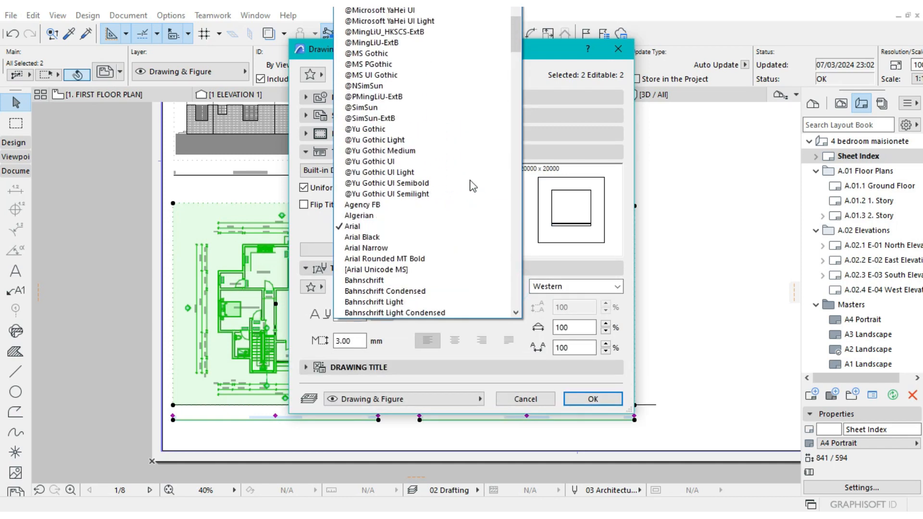
scroll(471, 143, up, 2)
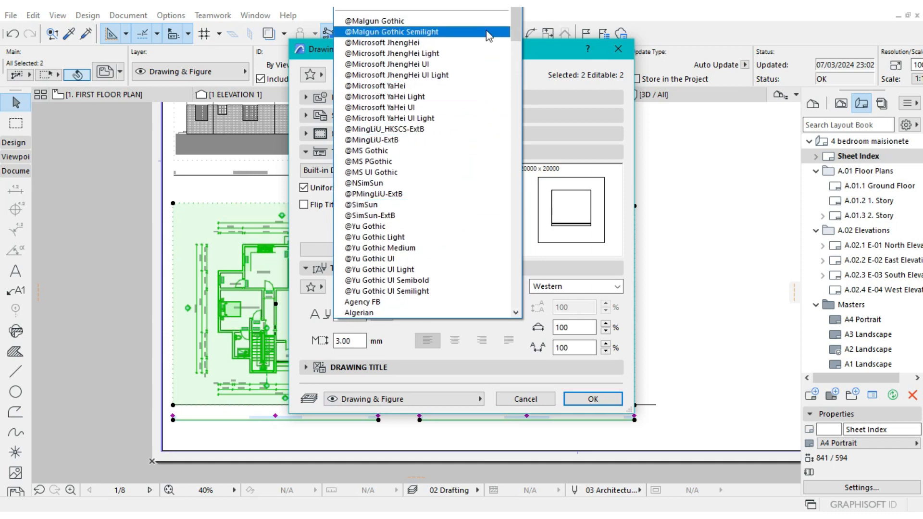
click(489, 4)
click(592, 399)
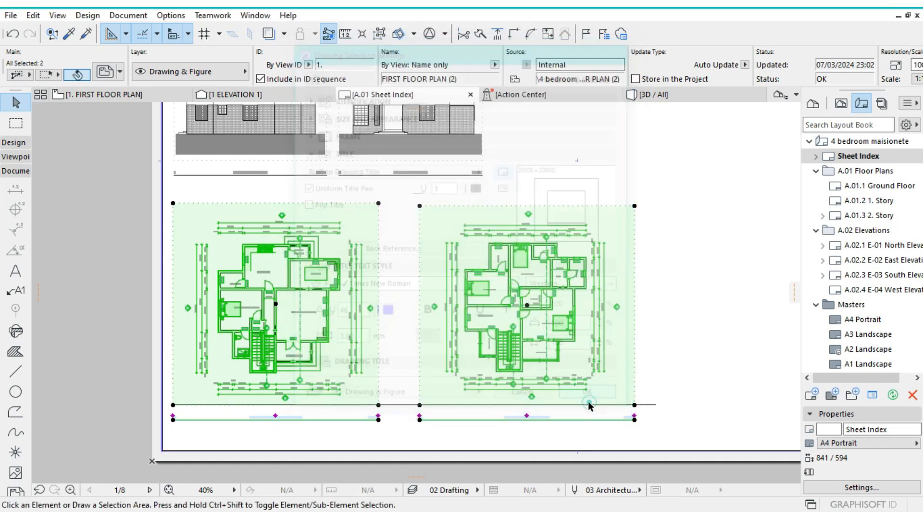
click(661, 354)
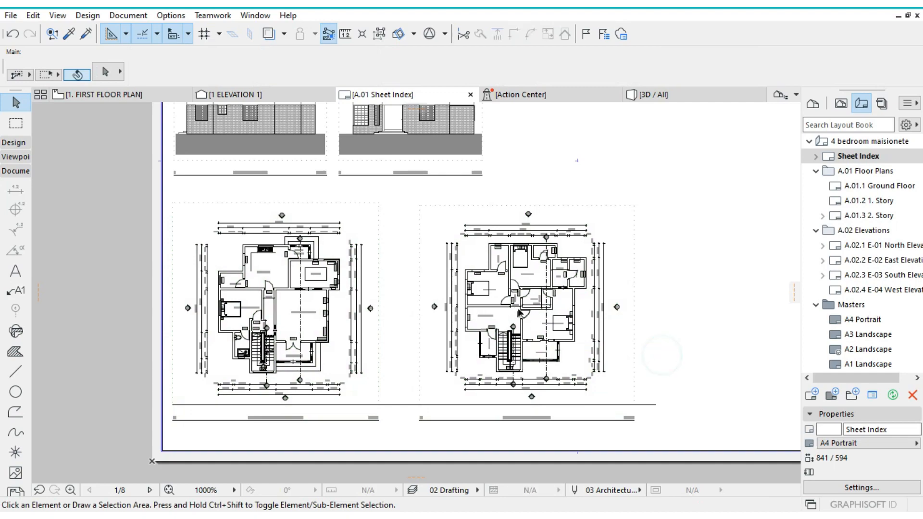
Step: Move the first floor plan drawing about 21 mm along the horizontal line toward the ground floor plan and deselect it
scroll(524, 317, up, 4)
scroll(495, 354, up, 3)
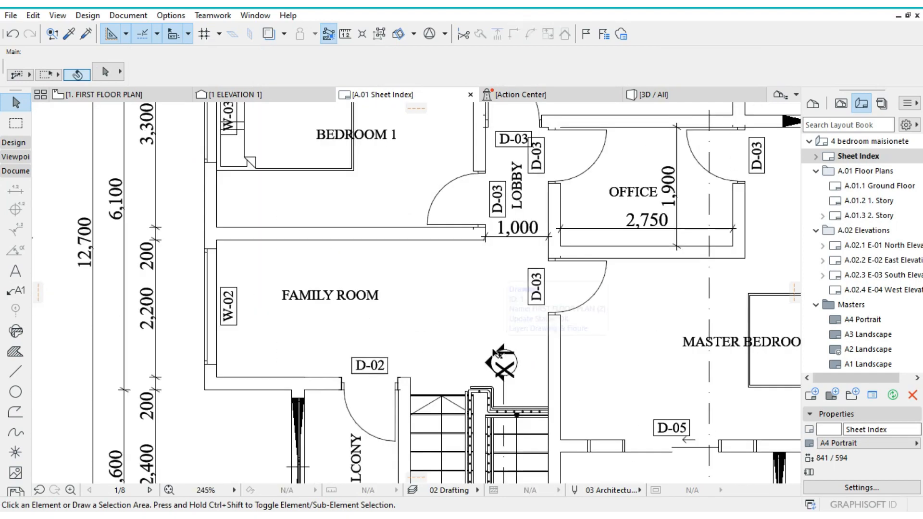
scroll(497, 354, down, 4)
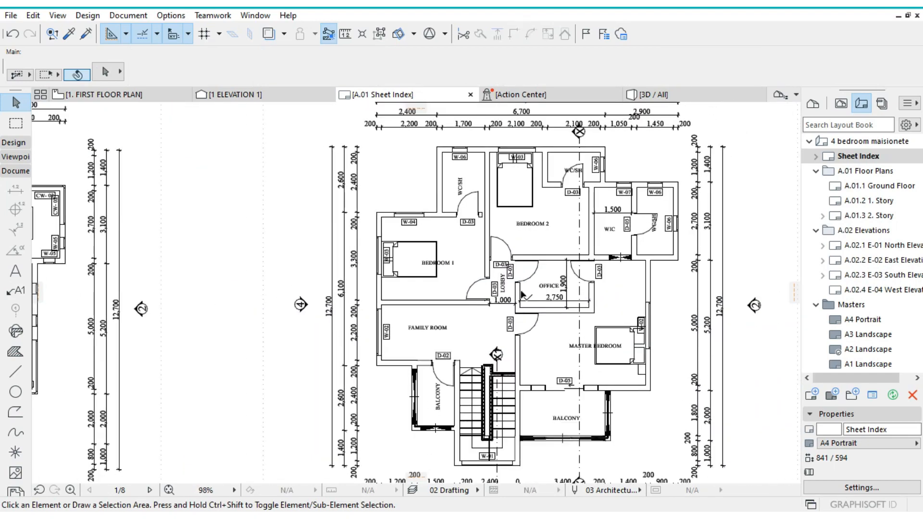
scroll(527, 279, down, 3)
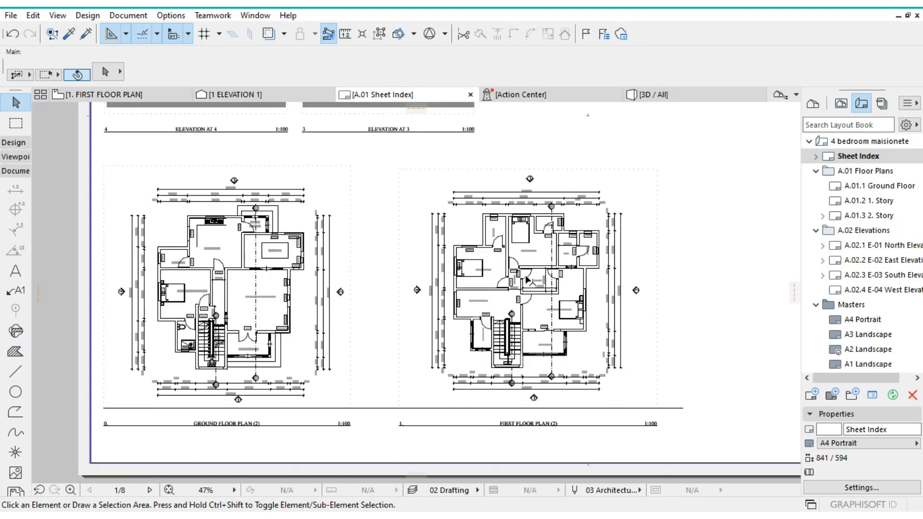
click(168, 490)
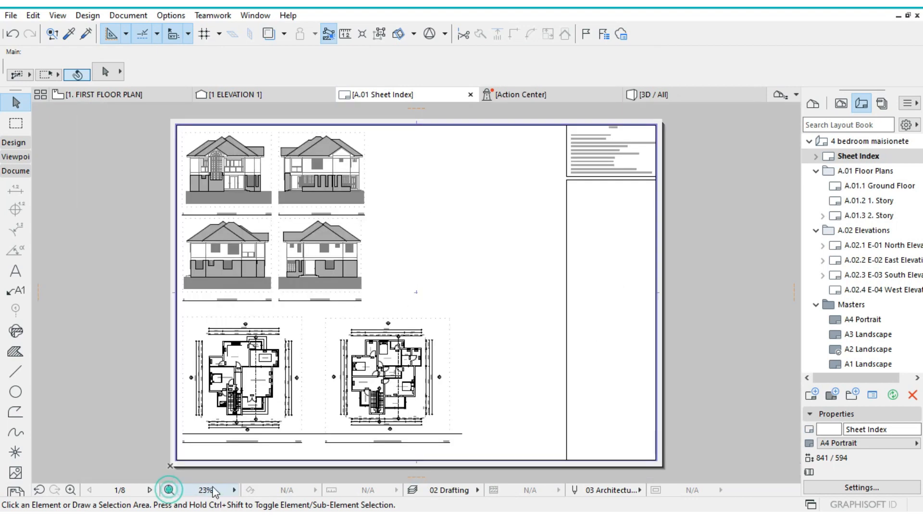
click(360, 404)
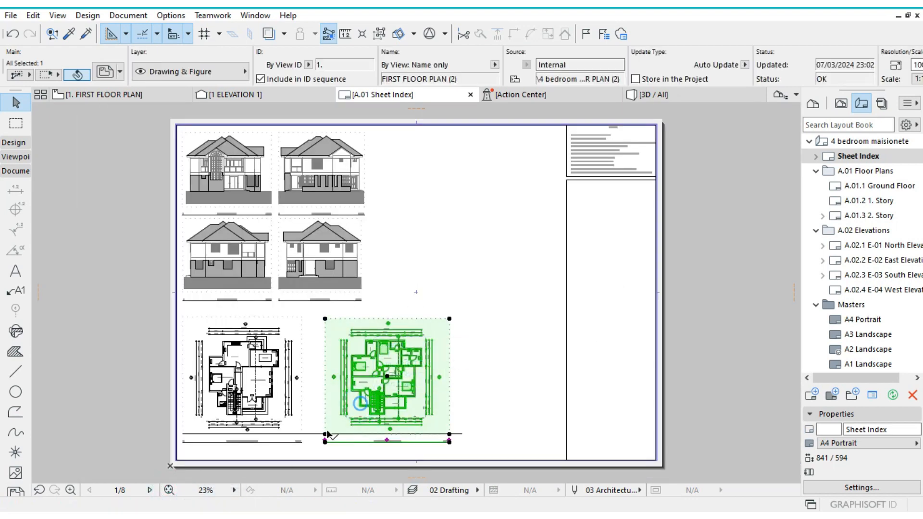
scroll(327, 434, up, 3)
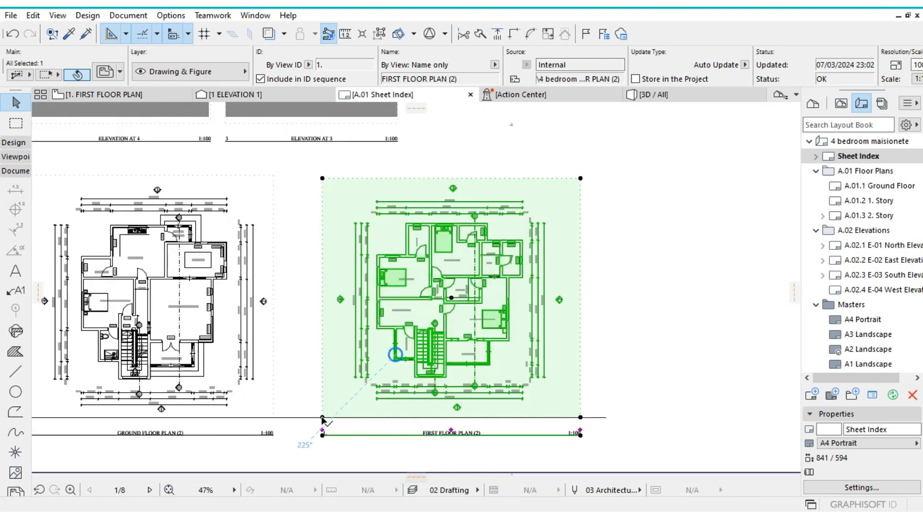
click(322, 417)
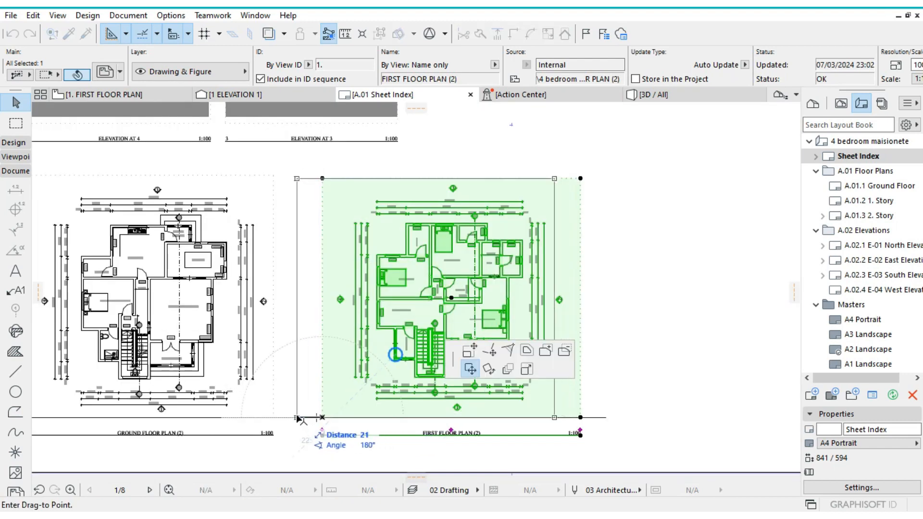
click(296, 418)
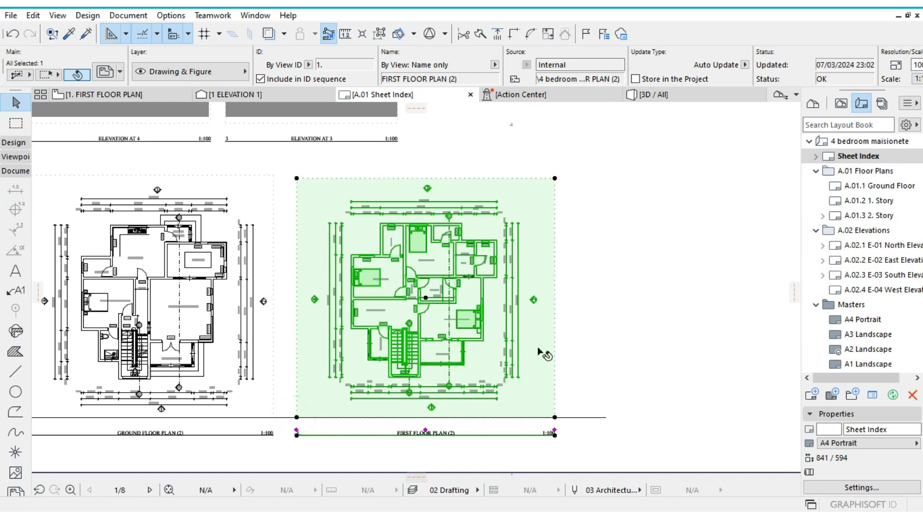
click(599, 346)
Step: Check the first floor plan's title up close and review the arrangement of plans and elevations on the whole sheet
scroll(417, 437, up, 3)
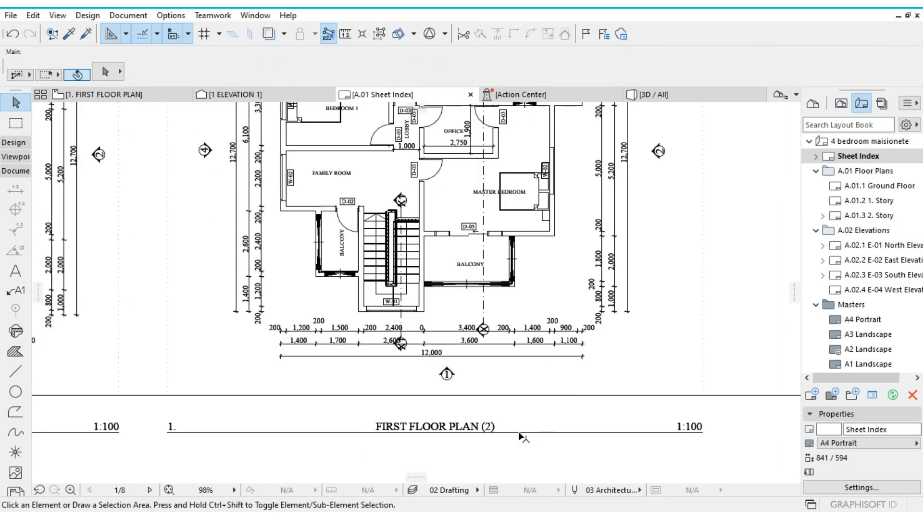
scroll(545, 367, down, 3)
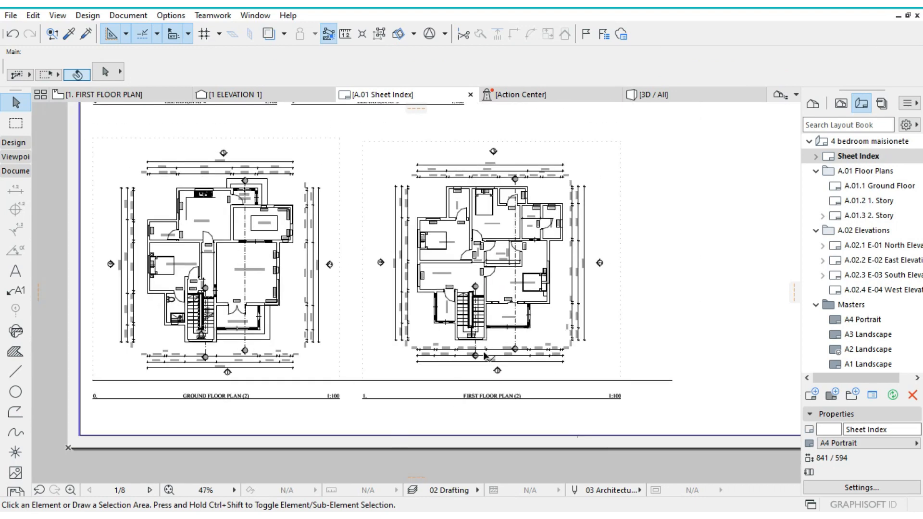
scroll(489, 290, down, 1)
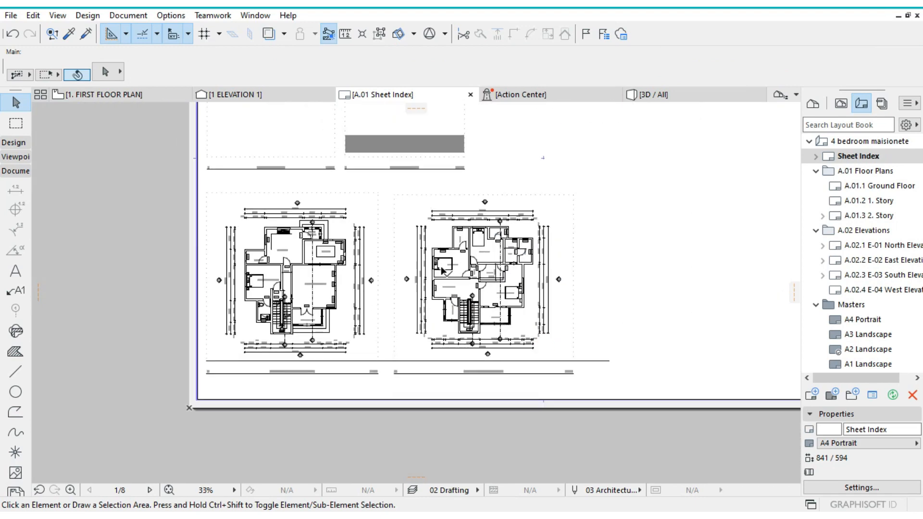
click(169, 490)
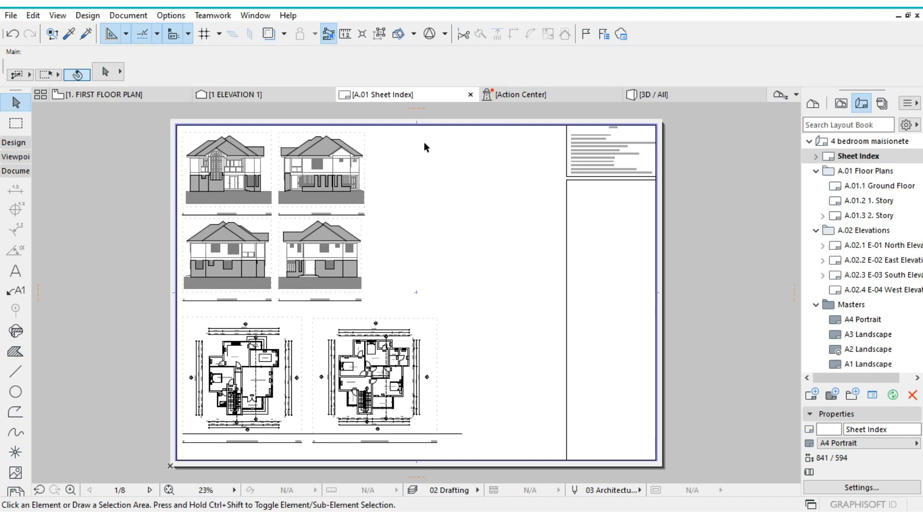
click(477, 234)
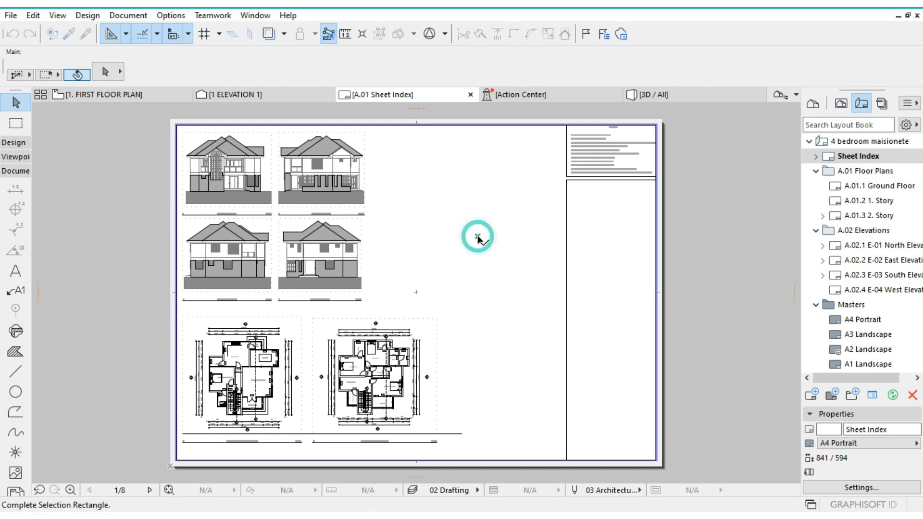
key(Escape)
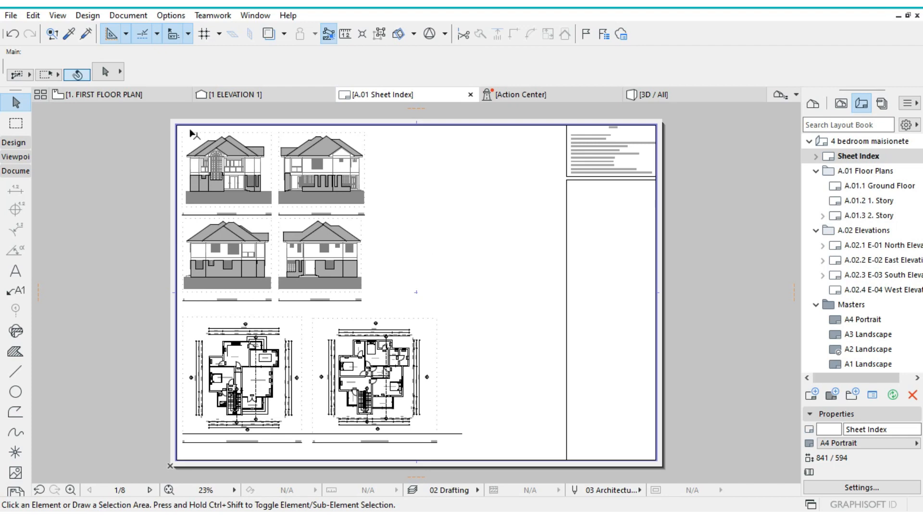
Step: Switch from the layout sheet to the first floor plan view and preview the 3D view
click(160, 94)
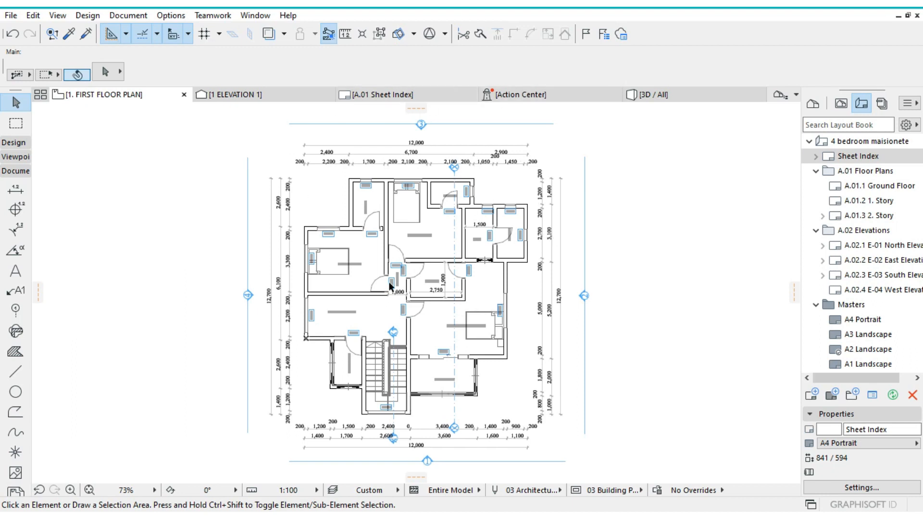
mouse_move(661, 98)
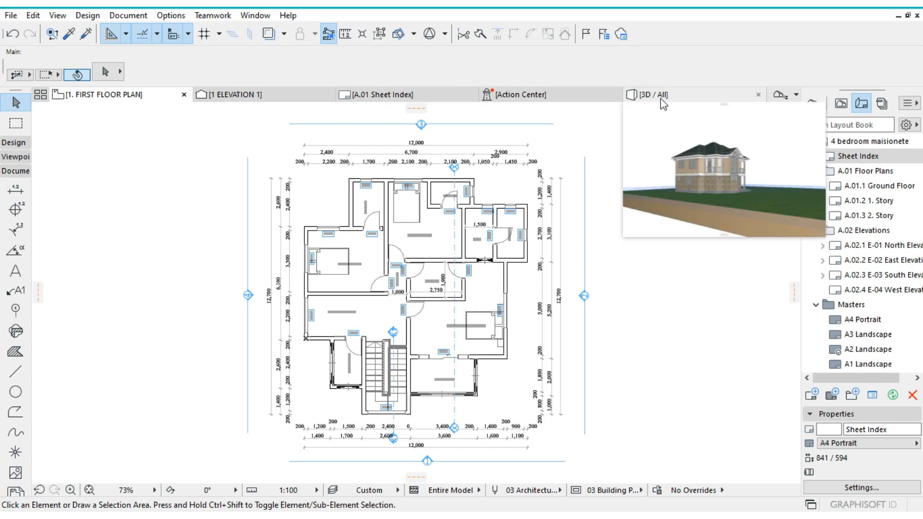